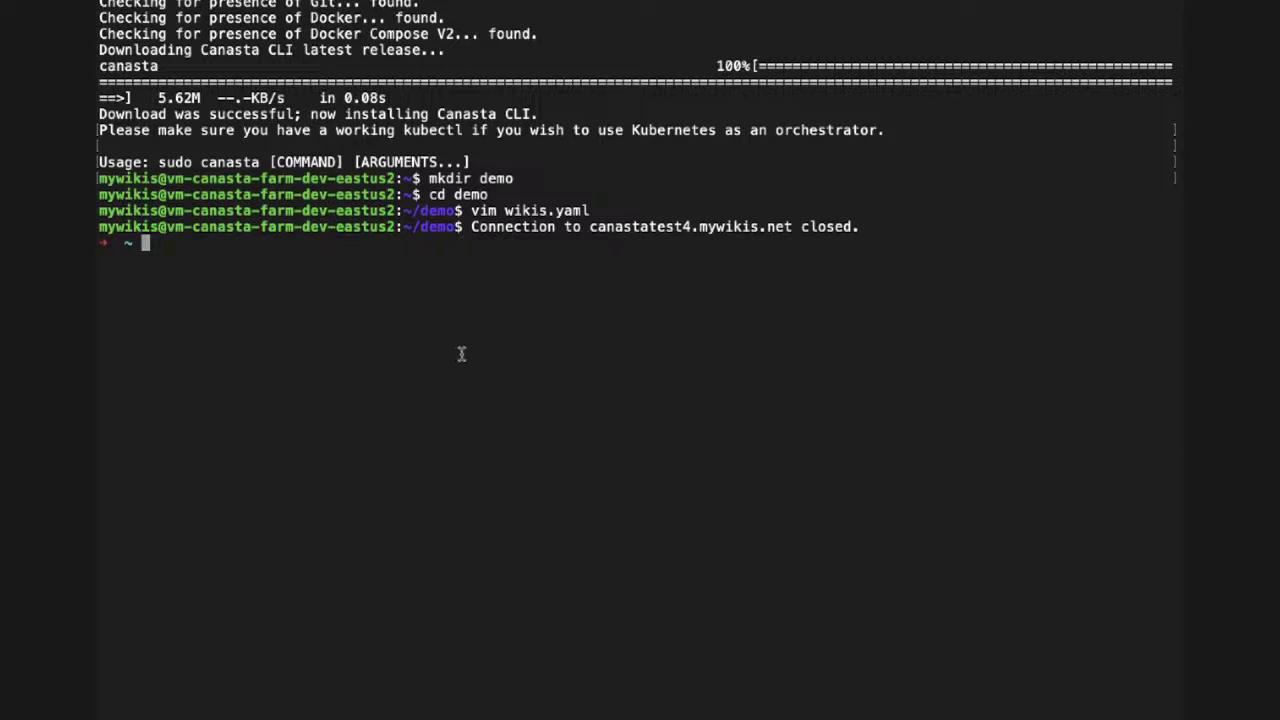
# - Re-run the previous ssh command to log back into canastatest4.mywikis.net, then type ls
pyautogui.press('Up')
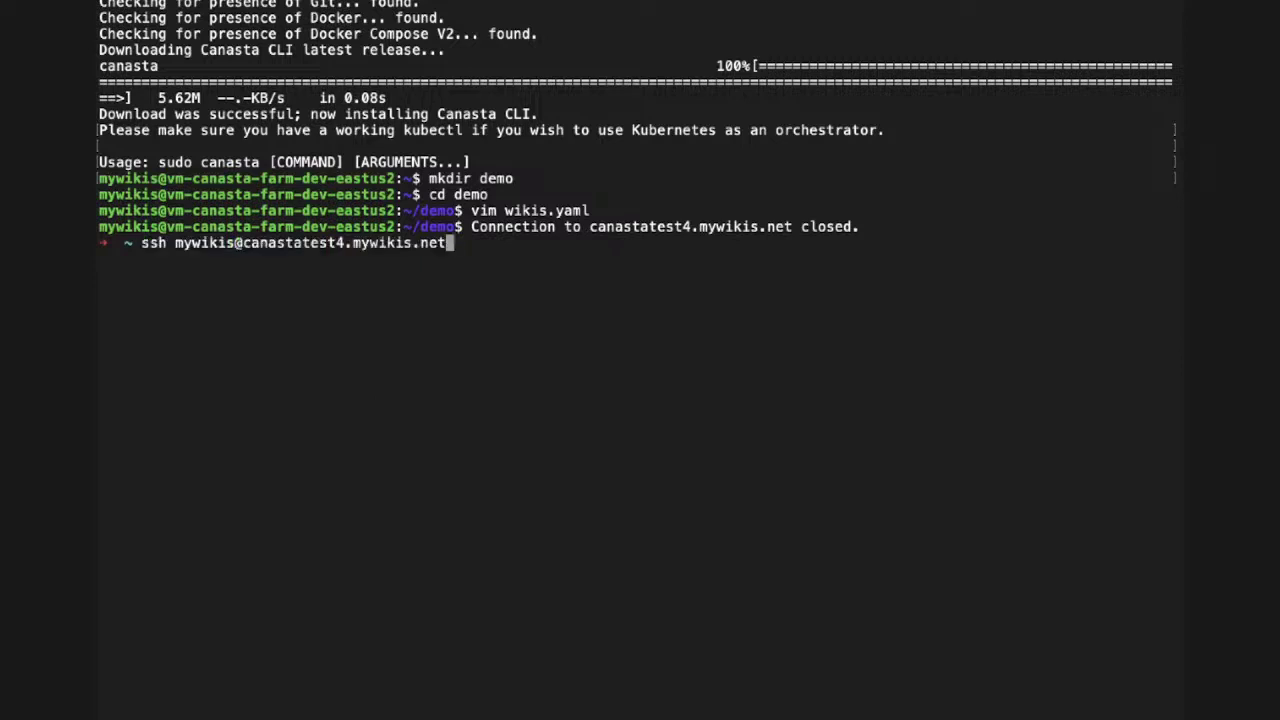
pyautogui.press('Return')
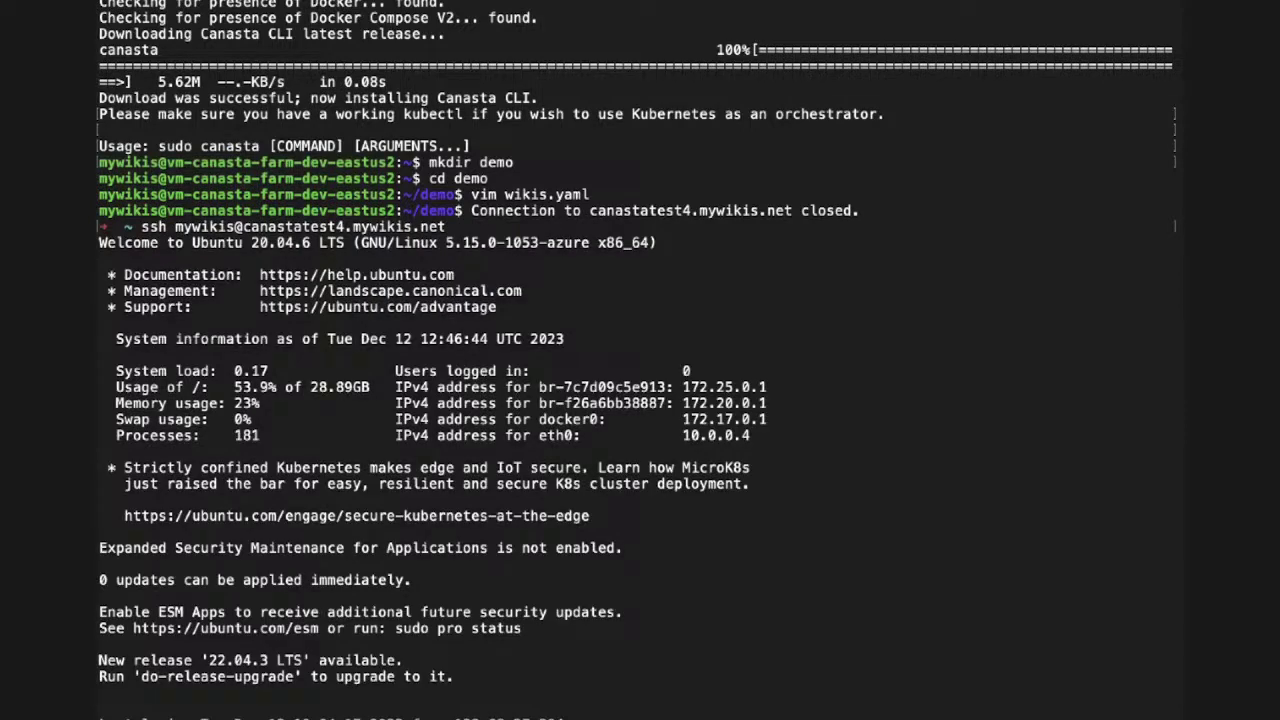
pyautogui.scroll(1, 649, 293)
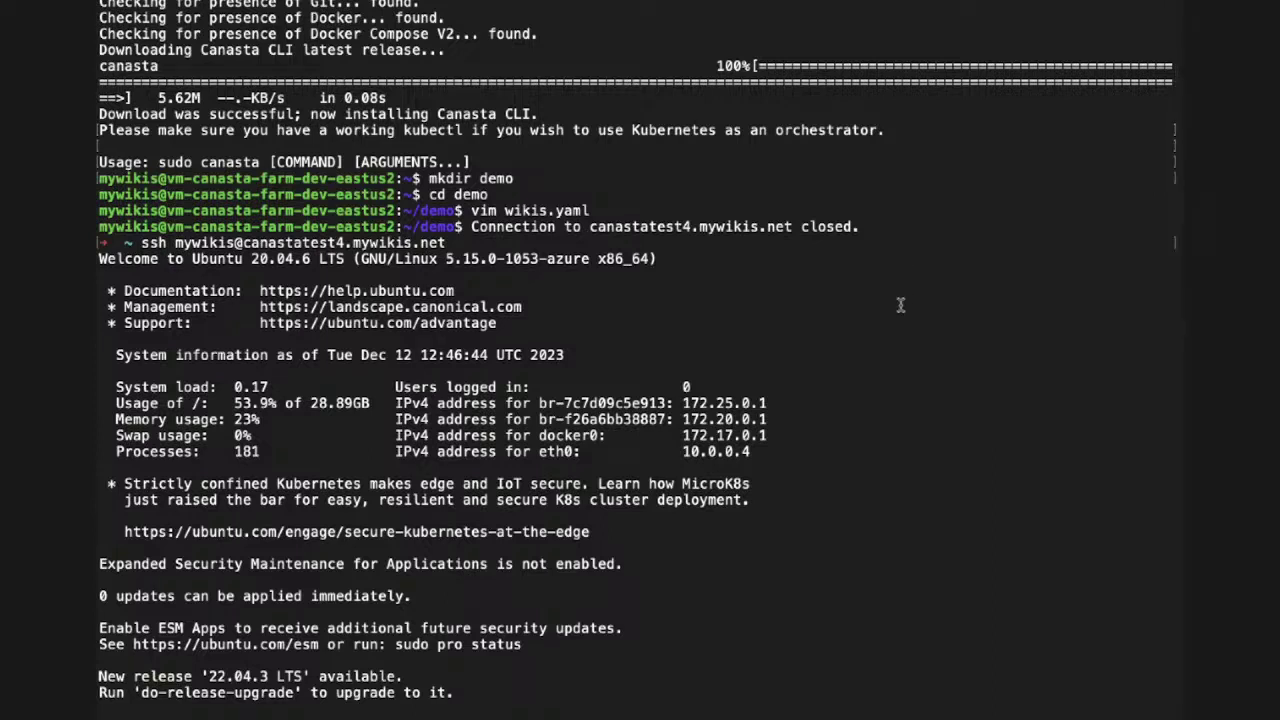
pyautogui.scroll(-1, 757, 362)
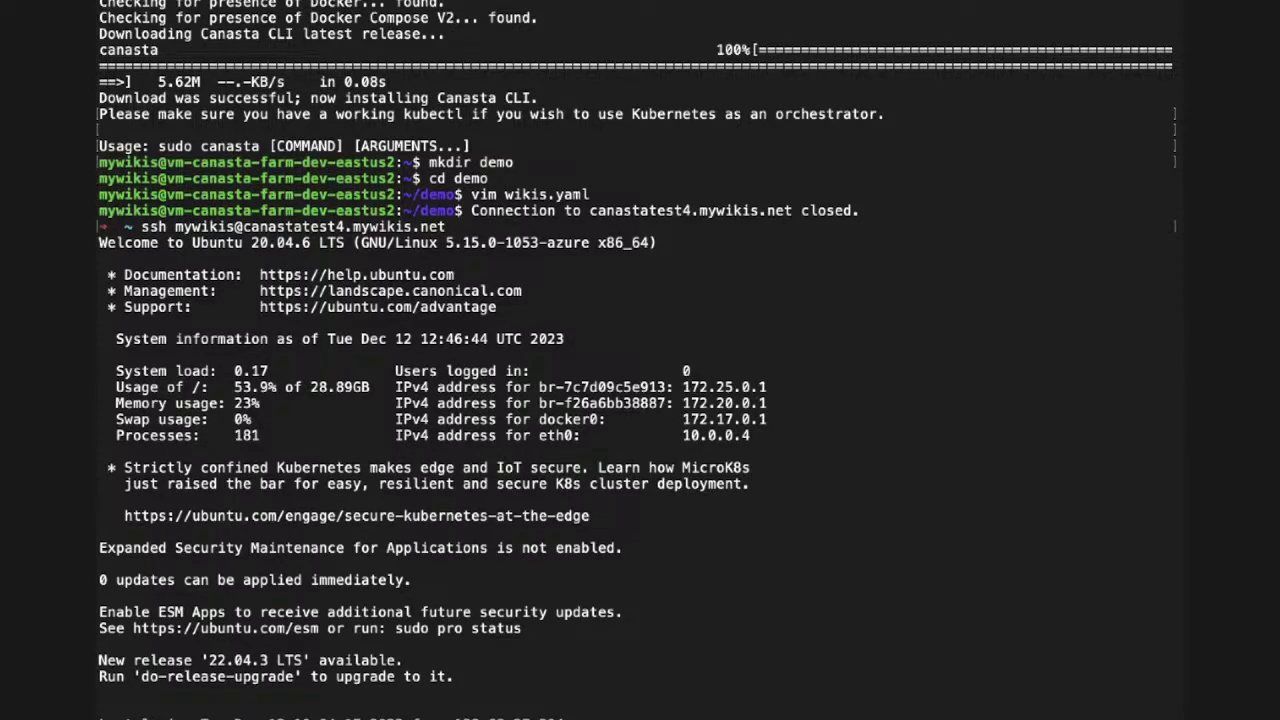
pyautogui.write('ls')
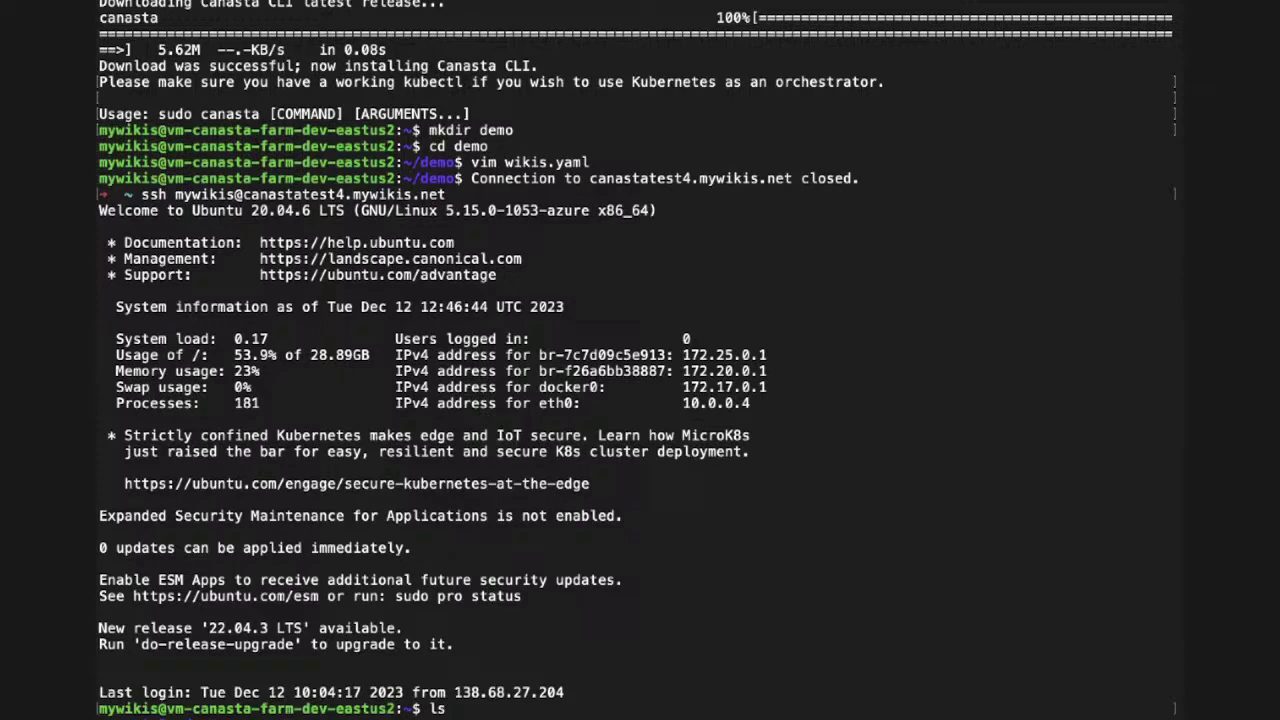
# - List the home folder and move from testfarm2 up to the canasta2 folder
pyautogui.press('Return')
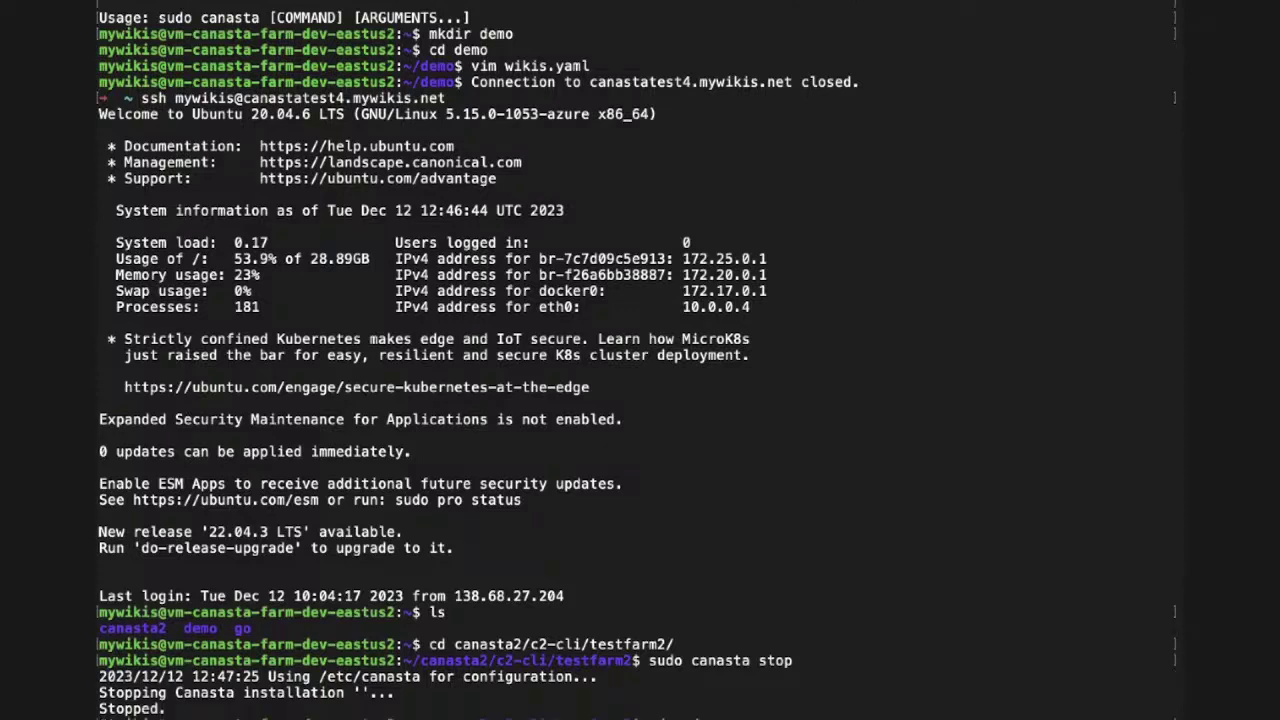
pyautogui.press('Return')
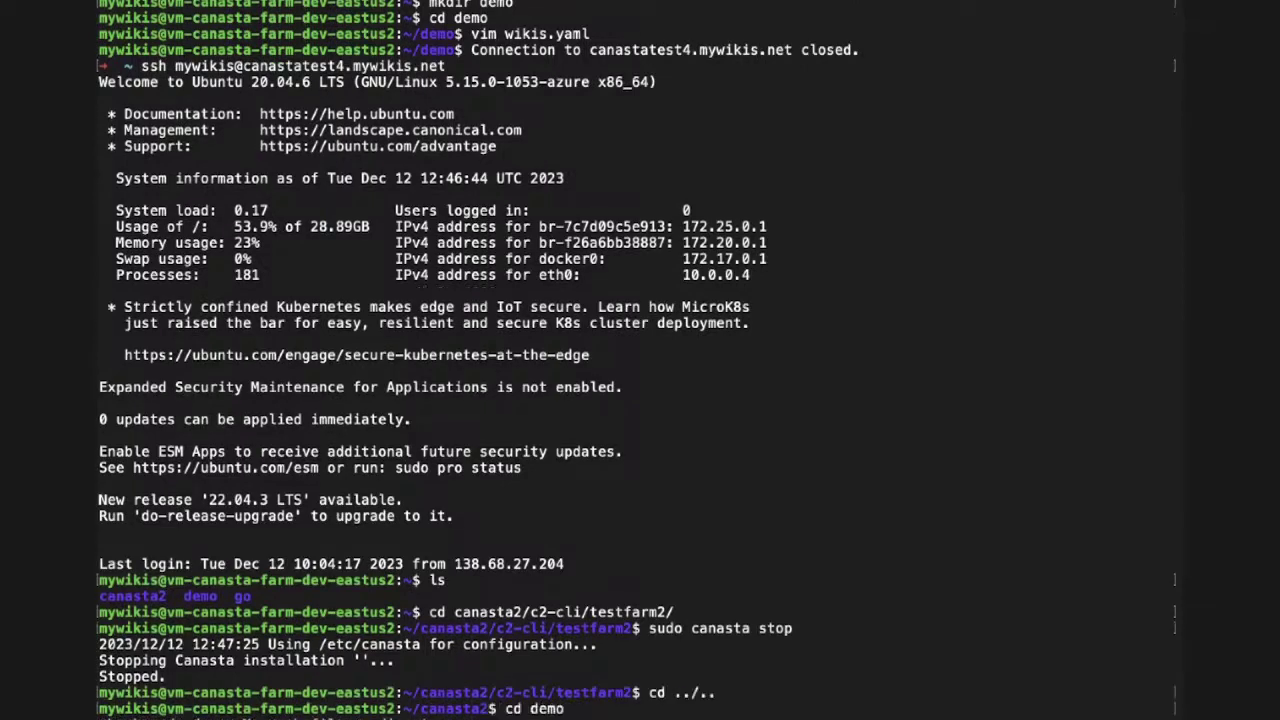
pyautogui.write('cd demo')
pyautogui.press('Return')
# - List canasta2's contents, move into the ../demo folder and list it
pyautogui.write('ls')
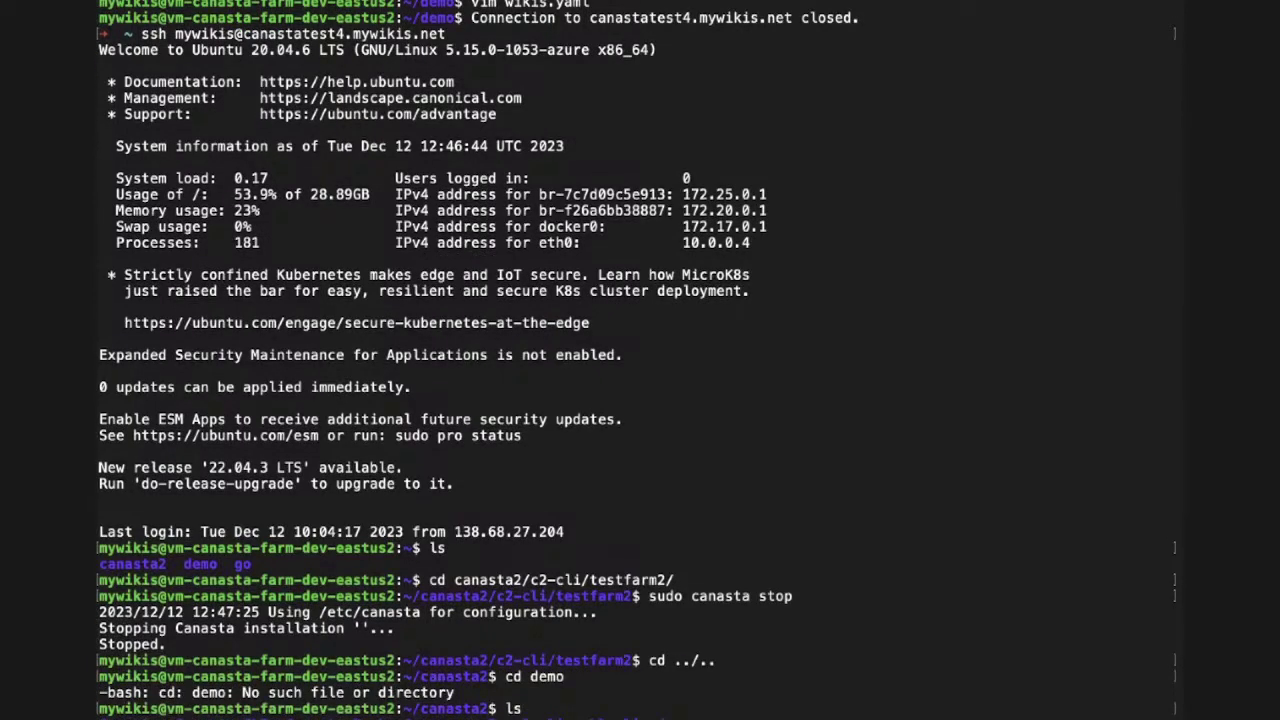
pyautogui.press('Return')
pyautogui.write('cd ../demo')
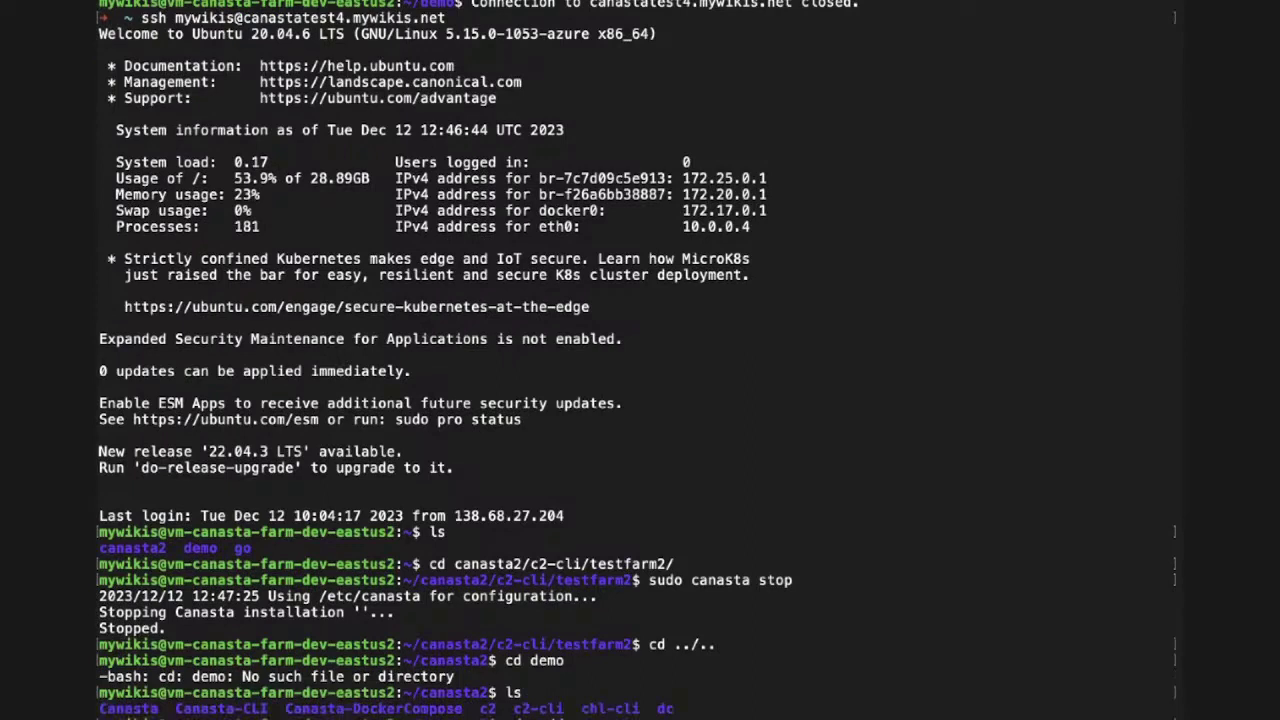
pyautogui.press('Return')
pyautogui.write('ls')
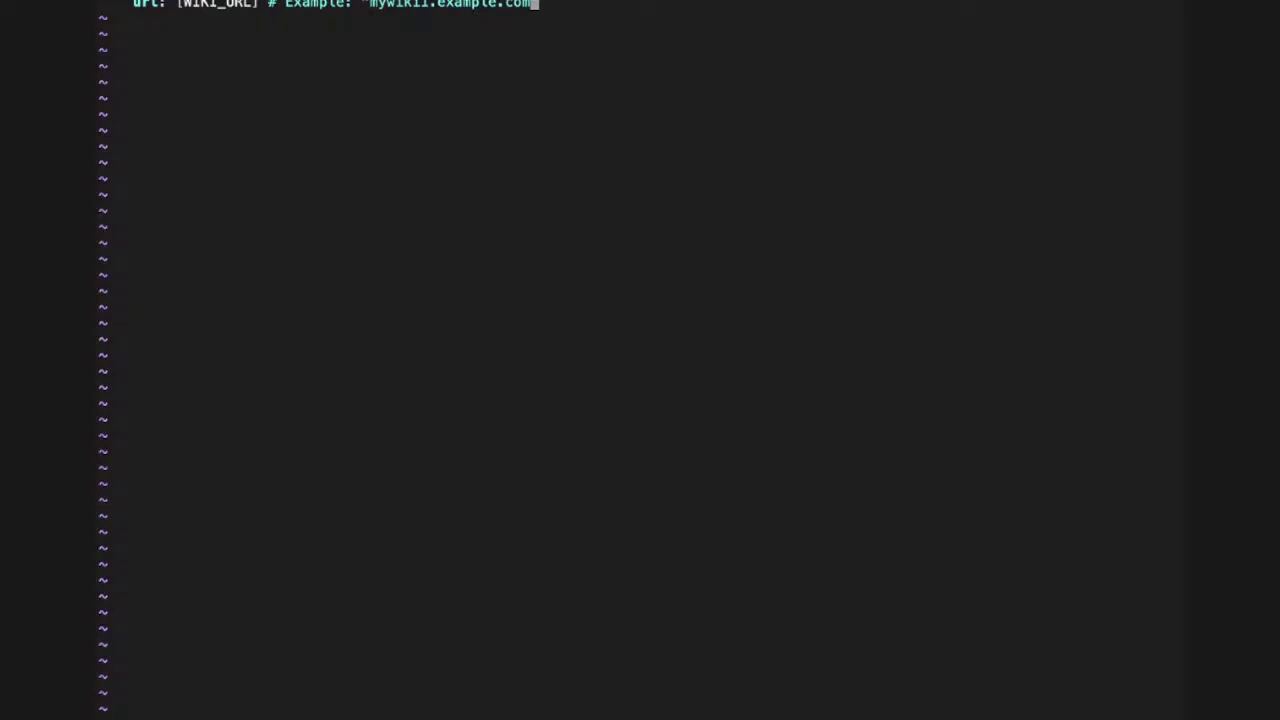
# - Replace the [WIKI_URL] placeholder with canastatest4.mywikis.net/train
pyautogui.press('Escape')
pyautogui.press('v')
pyautogui.press('a')
pyautogui.press('[')
pyautogui.press('Escape')
pyautogui.write('D')
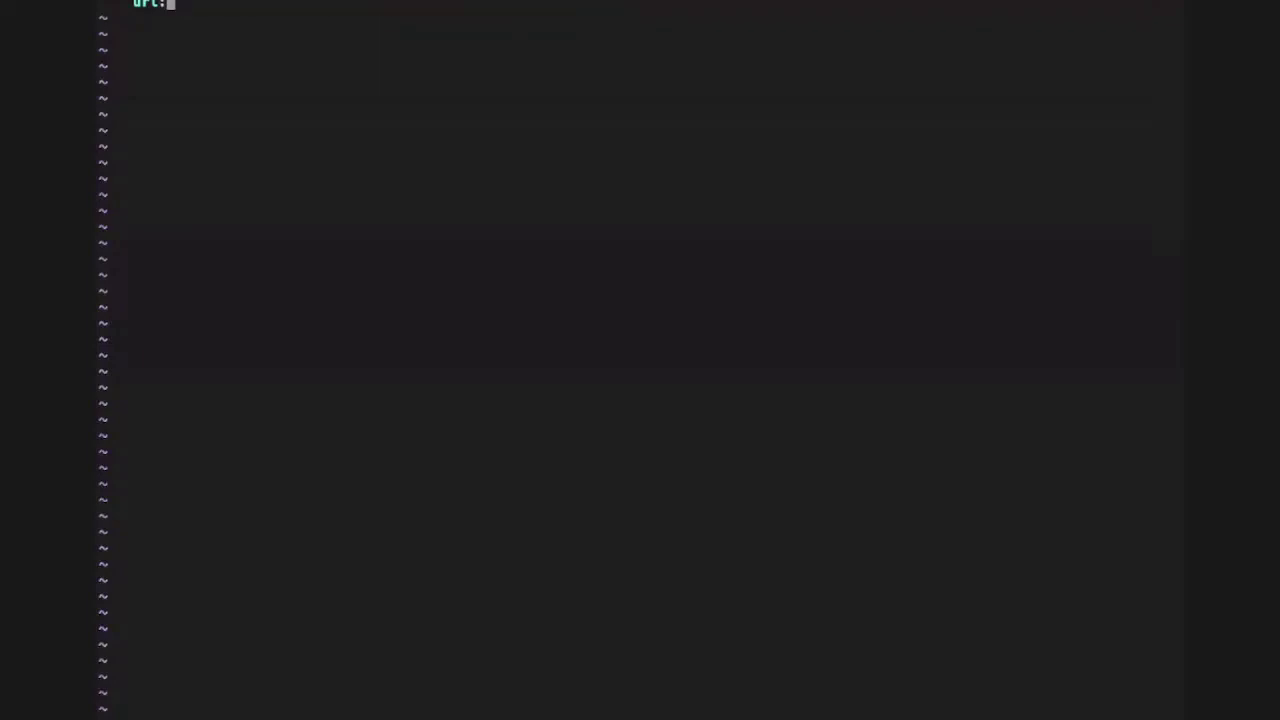
pyautogui.write(' canastatest4.mywikis.ne')
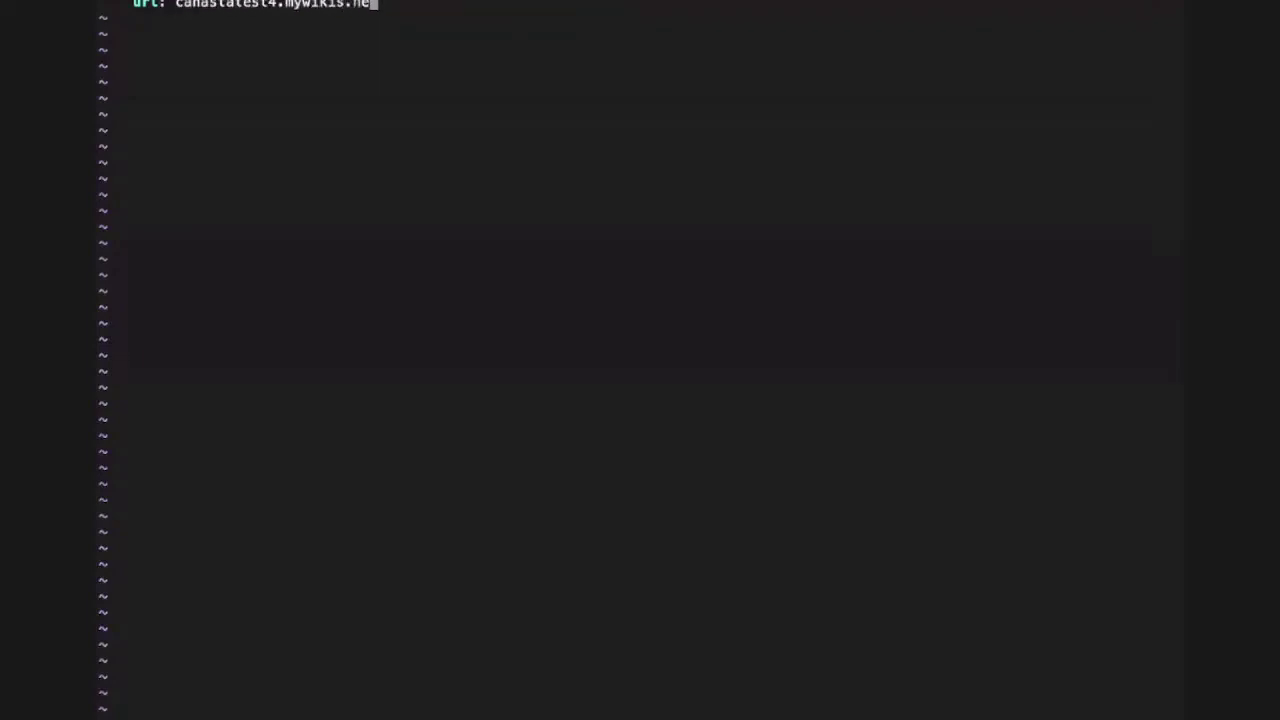
pyautogui.write('t/traing')
pyautogui.press('BackSpace')
# - Add an eggplant wiki with url canastatest5.mywikis.net/eggplant and save wikis.yaml
pyautogui.press('Return')
pyautogui.write('- id: e')
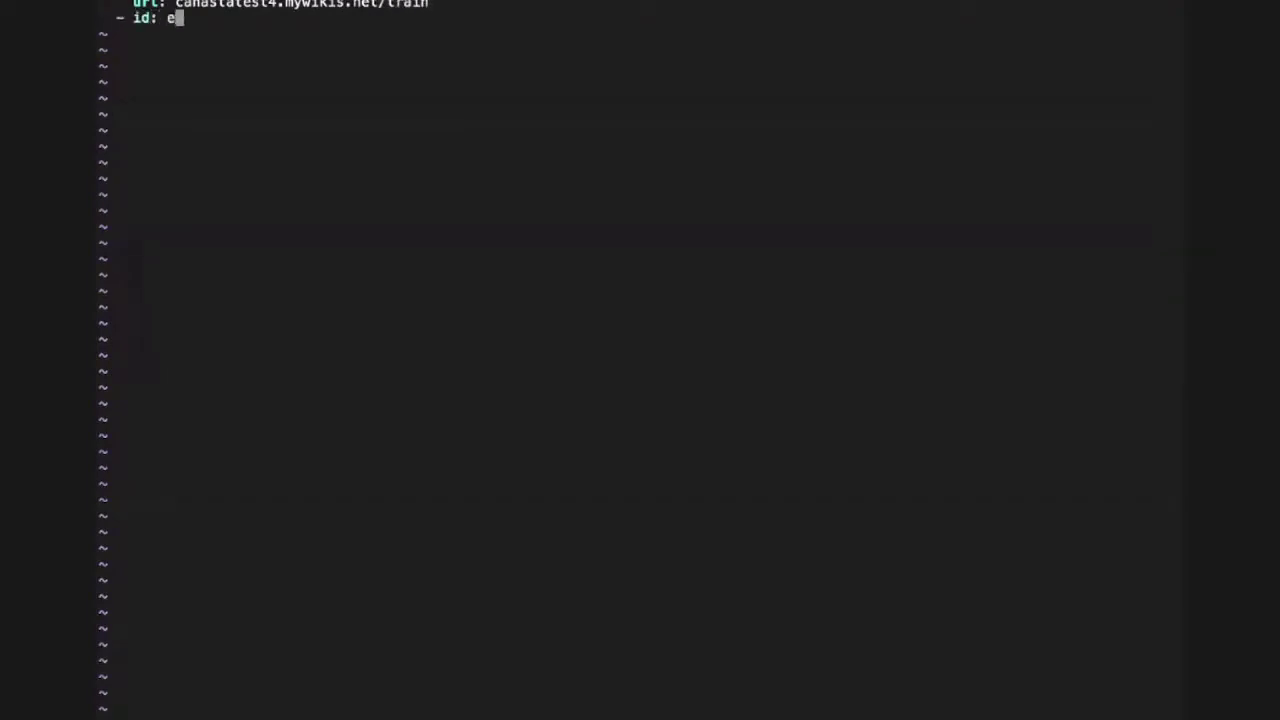
pyautogui.write('ggplant')
pyautogui.press('Return')
pyautogui.write('url:')
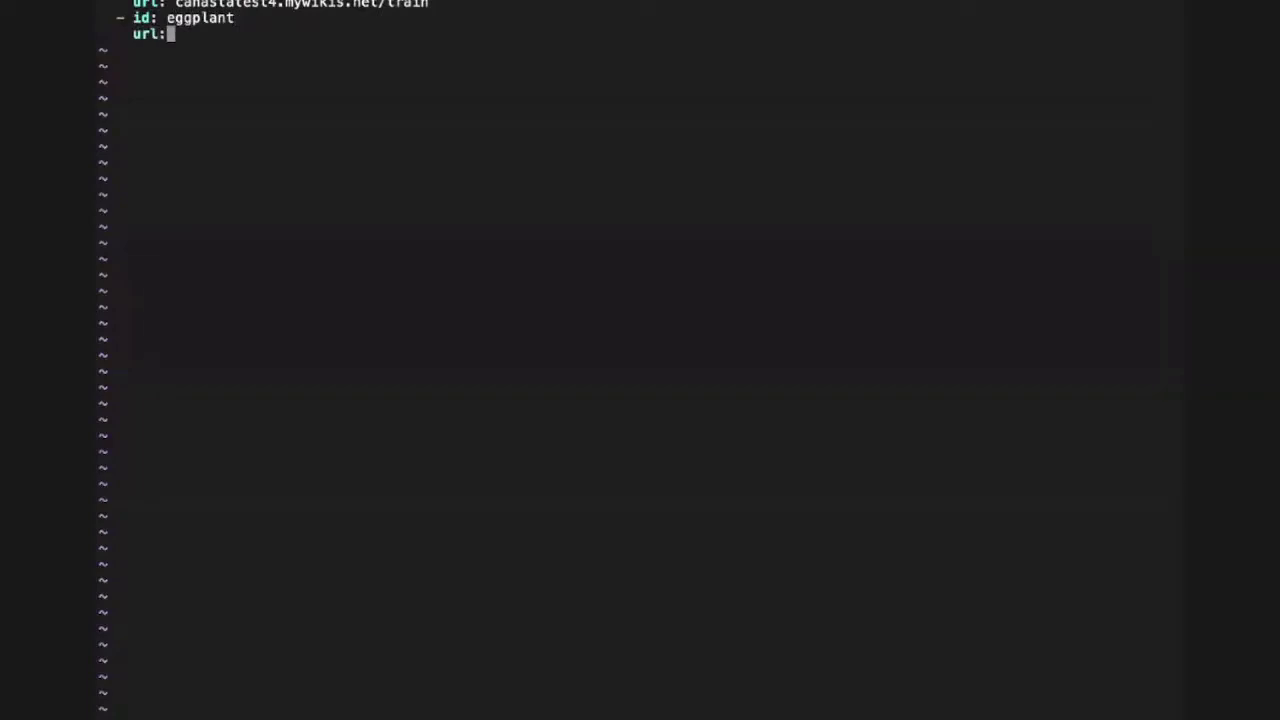
pyautogui.write(' canastatest')
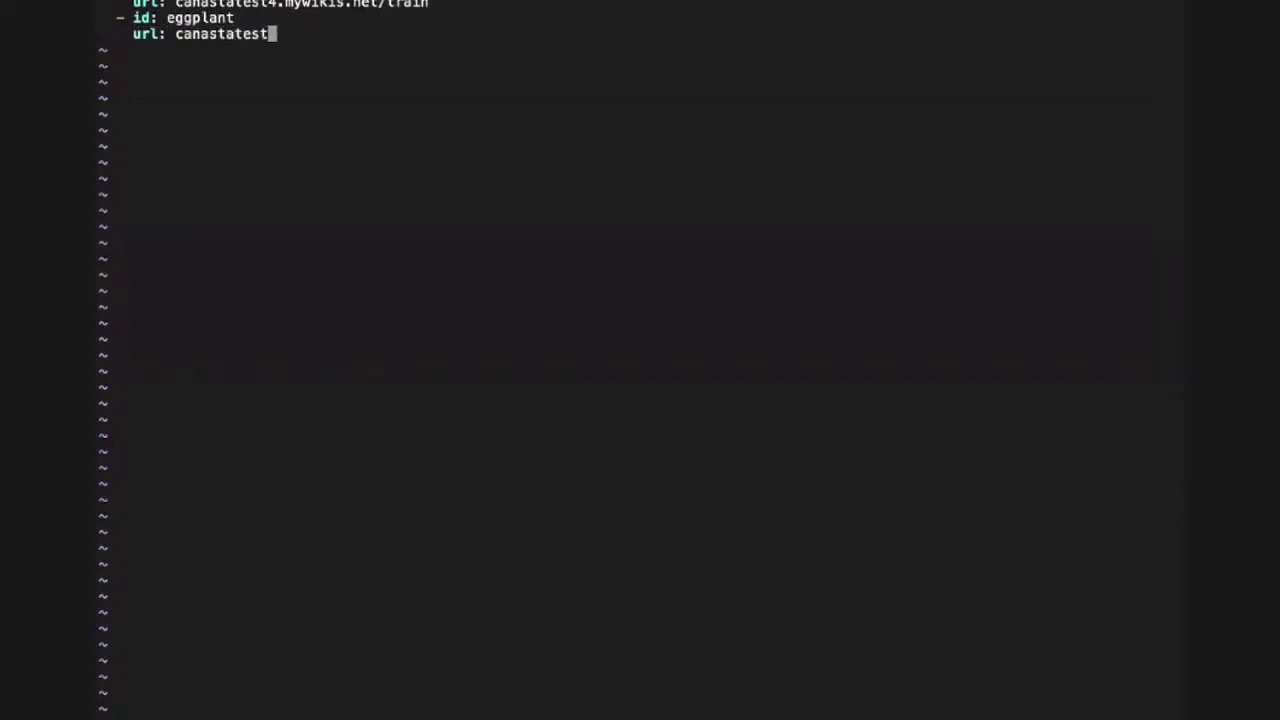
pyautogui.write('5.mywiksi.net')
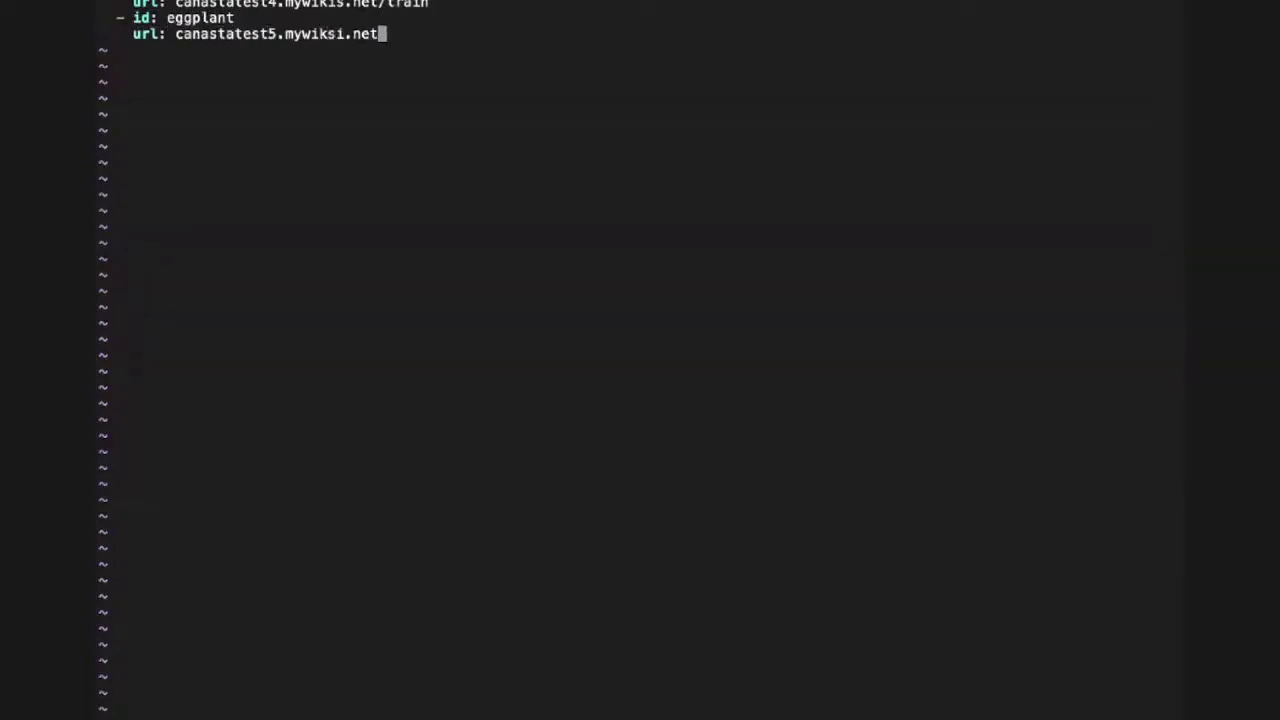
pyautogui.press('BackSpace')
pyautogui.press('BackSpace')
pyautogui.press('BackSpace')
pyautogui.press('BackSpace')
pyautogui.press('BackSpace')
pyautogui.press('BackSpace')
pyautogui.write('is.net/eggplant')
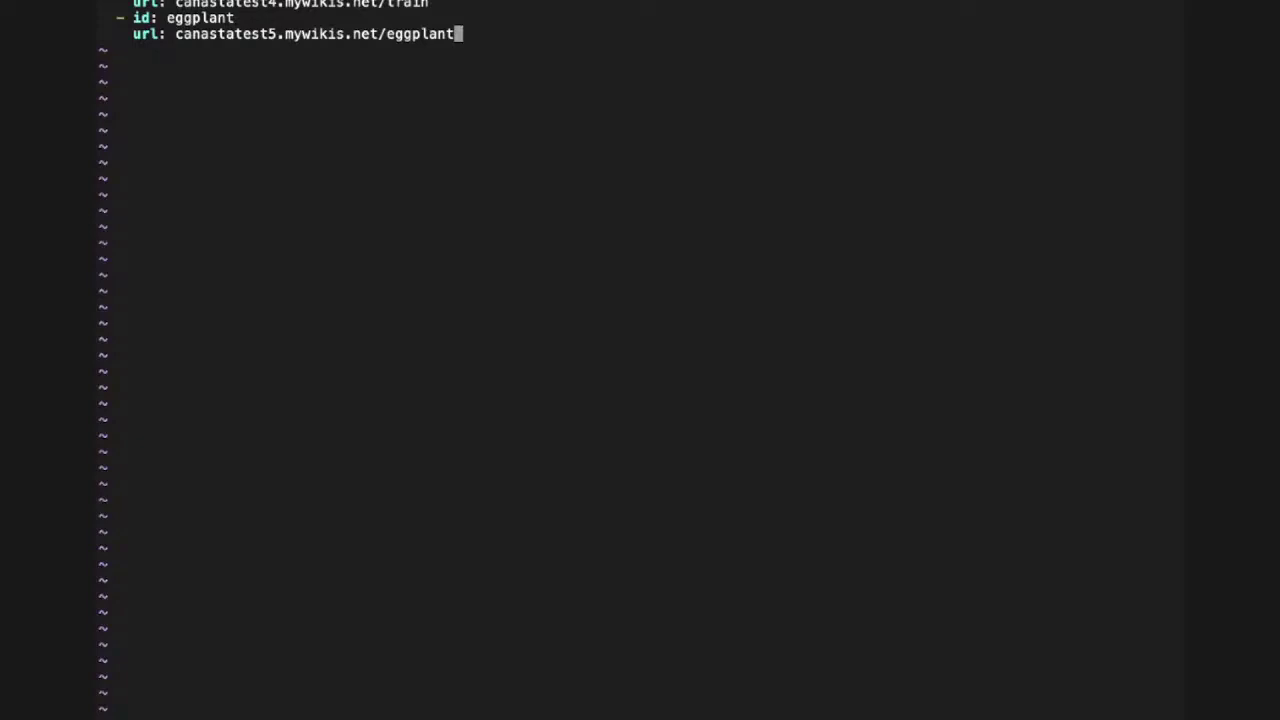
pyautogui.press('Escape')
pyautogui.press('Return')
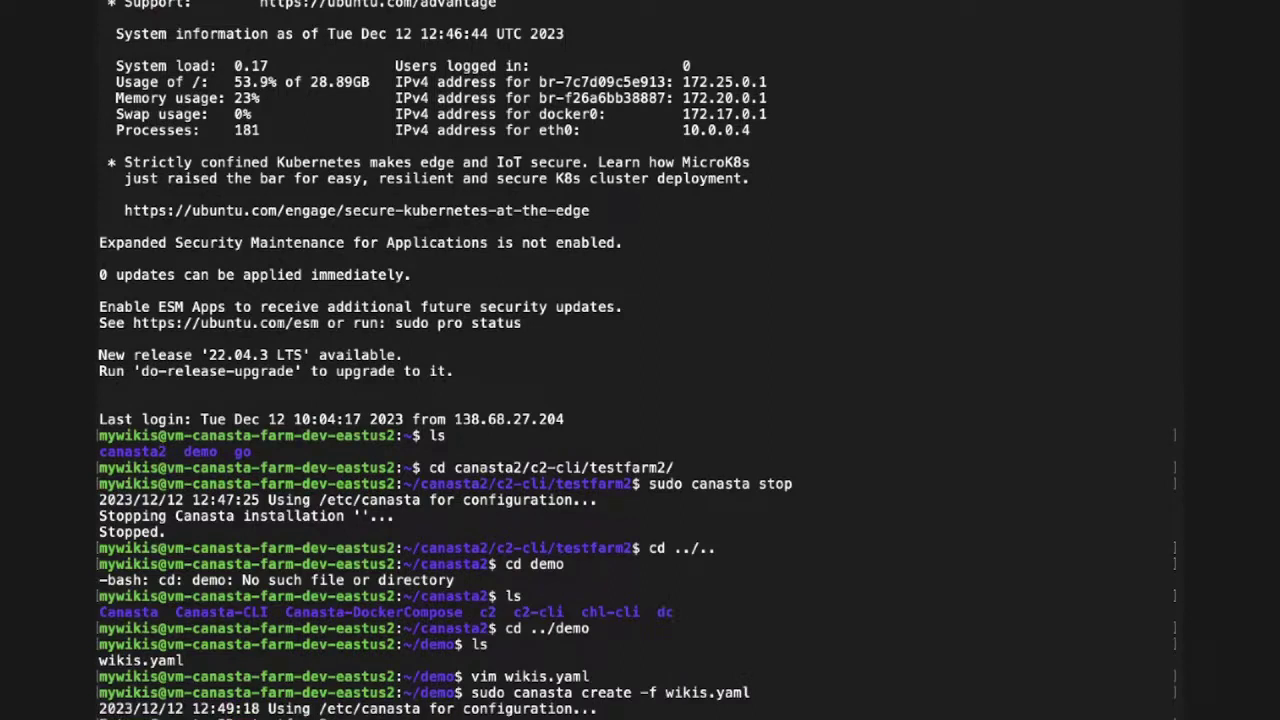
# - Answer the testfarm3 canasta create prompts with admin name 'admin' and the admin password
pyautogui.write('admin')
pyautogui.press('Return')
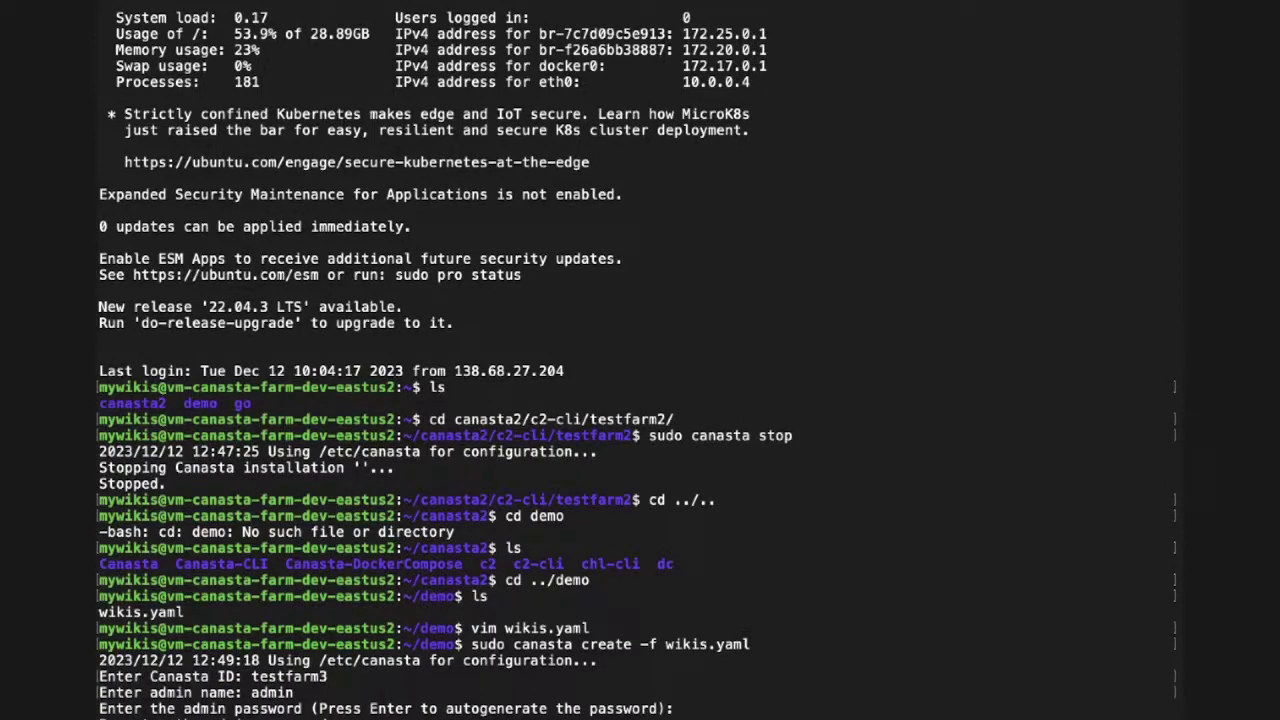
pyautogui.press('Return')
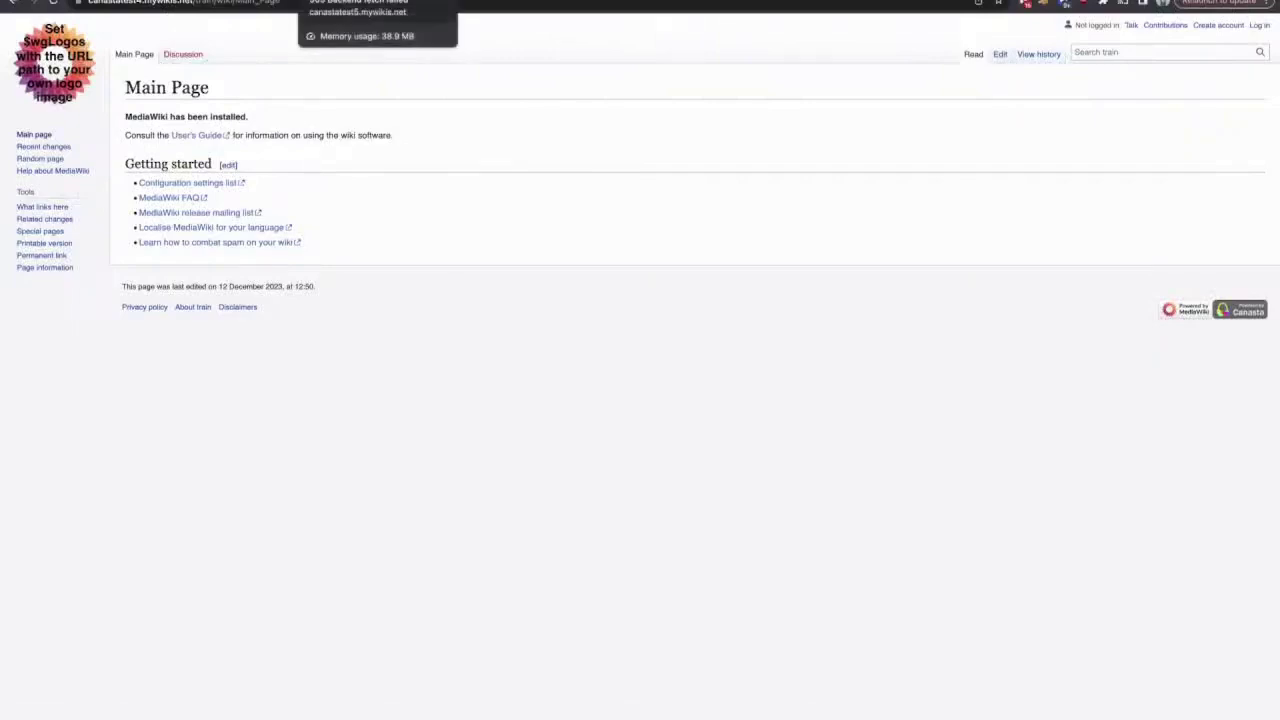
# - Log in to the train wiki as 'admin' with the administrator password
pyautogui.click(370, 2)
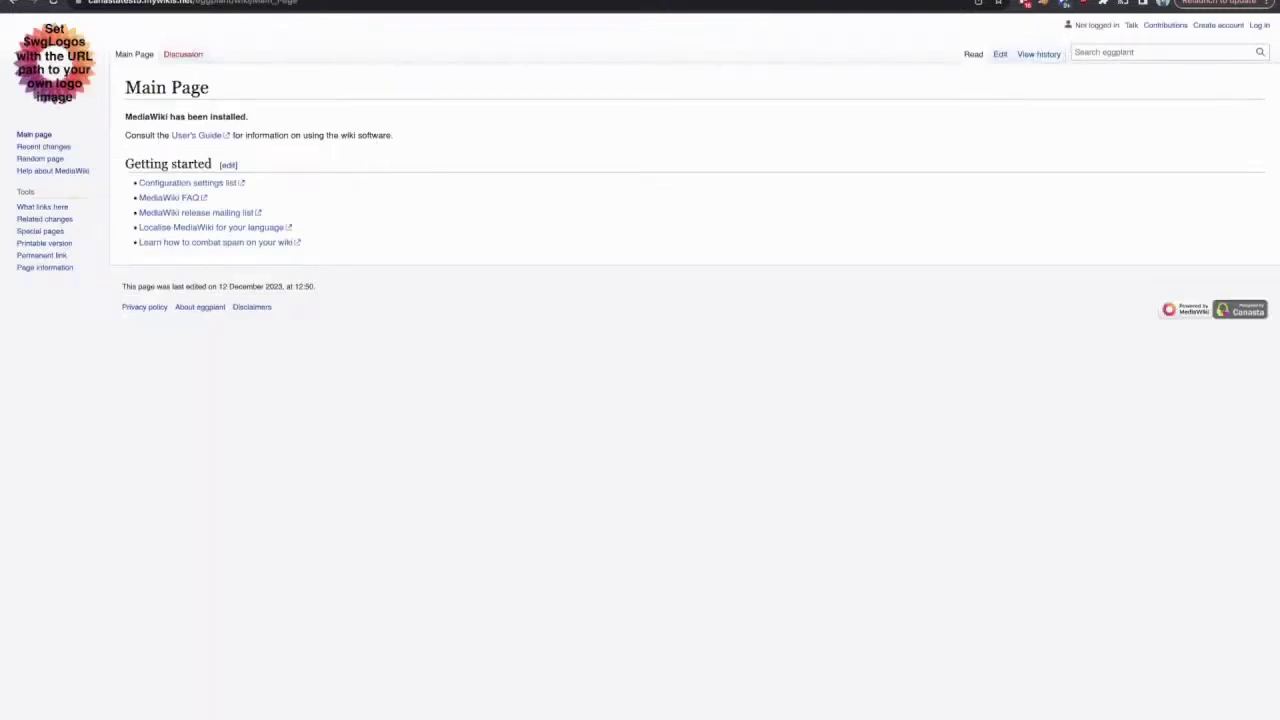
pyautogui.hotkey('ctrl', 'Tab')
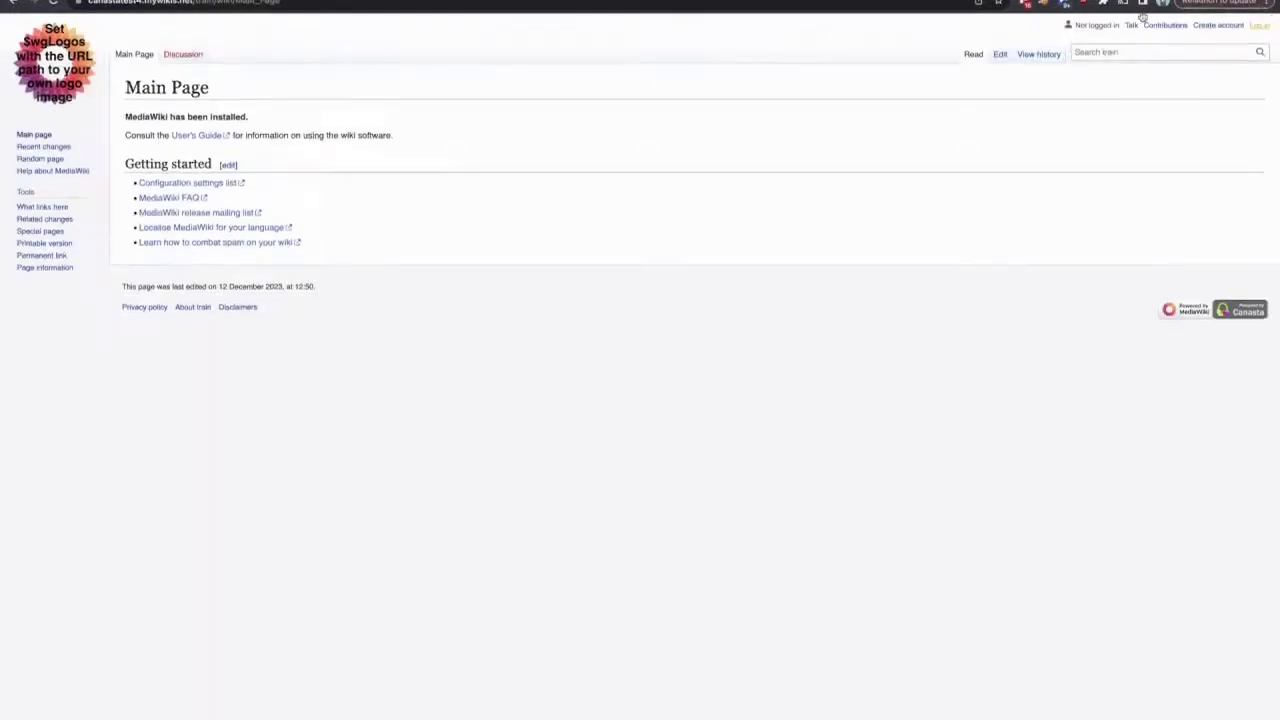
pyautogui.click(1259, 25)
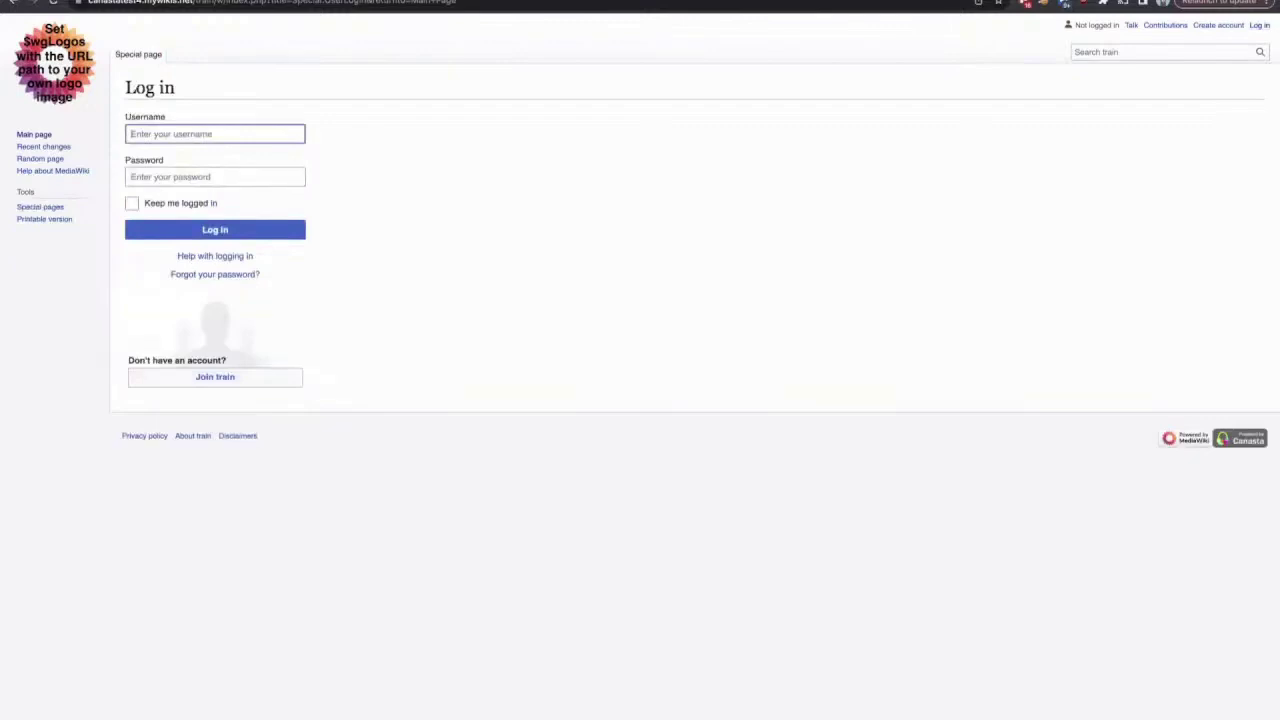
pyautogui.write('admin')
pyautogui.press('Tab')
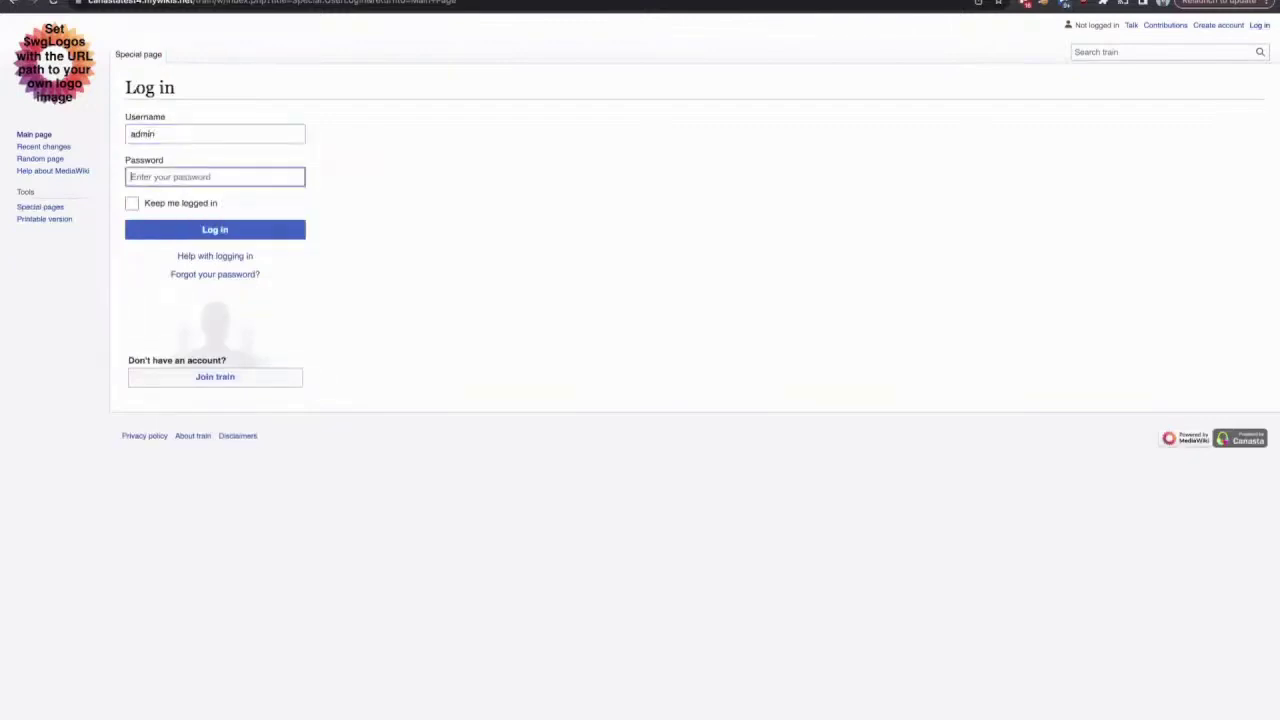
pyautogui.write('••••••••••••••')
pyautogui.press('Return')
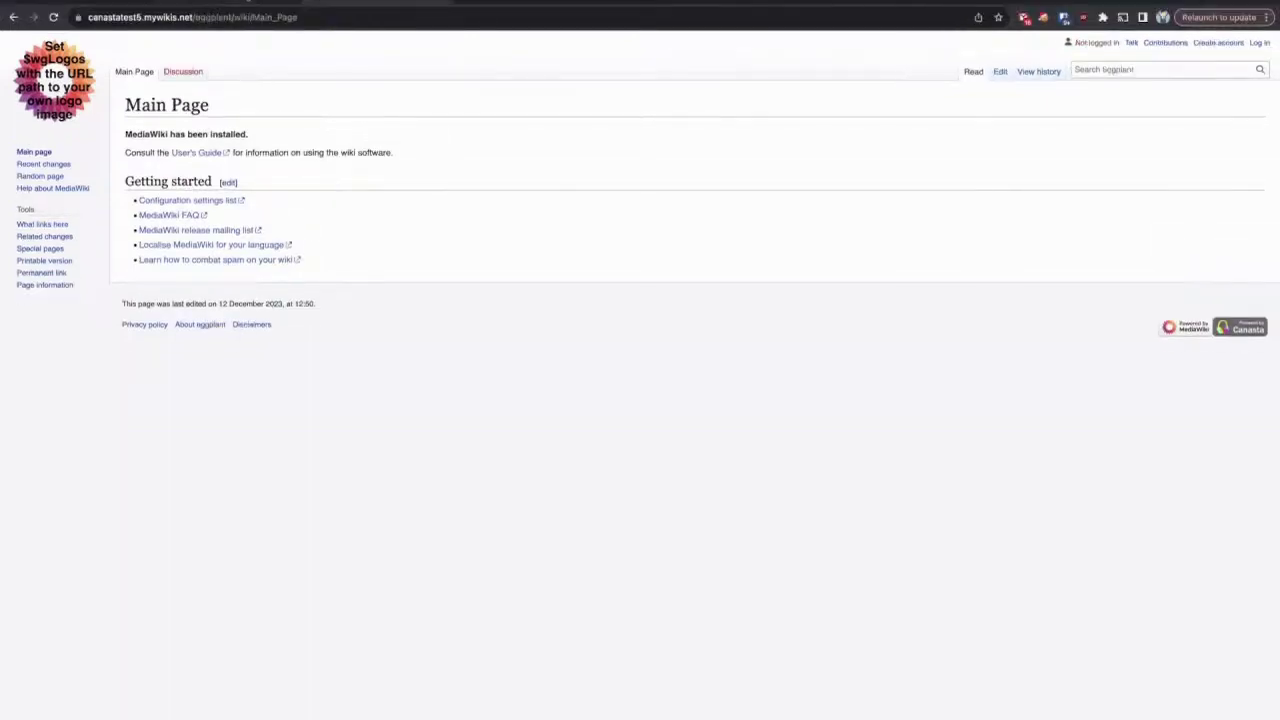
# - Replace the train wiki's Main Page text with 'test train wiki'
pyautogui.click(58, 3)
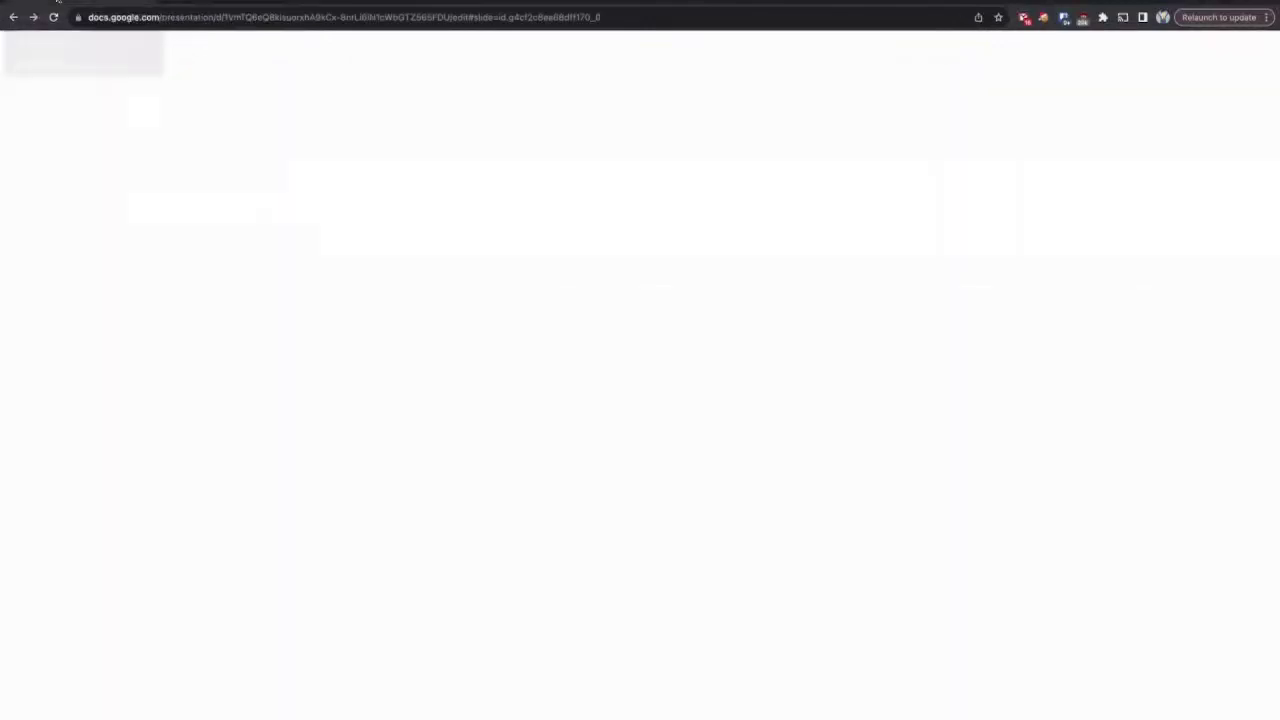
pyautogui.click(365, 3)
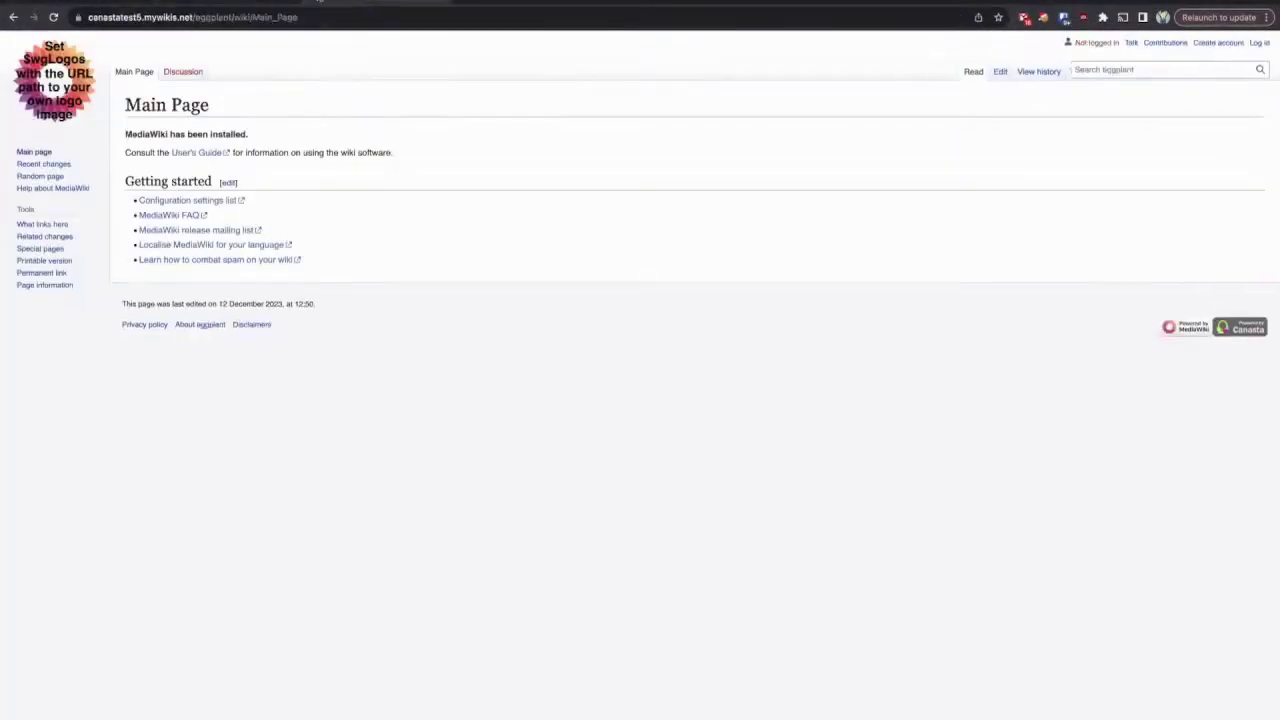
pyautogui.click(365, 3)
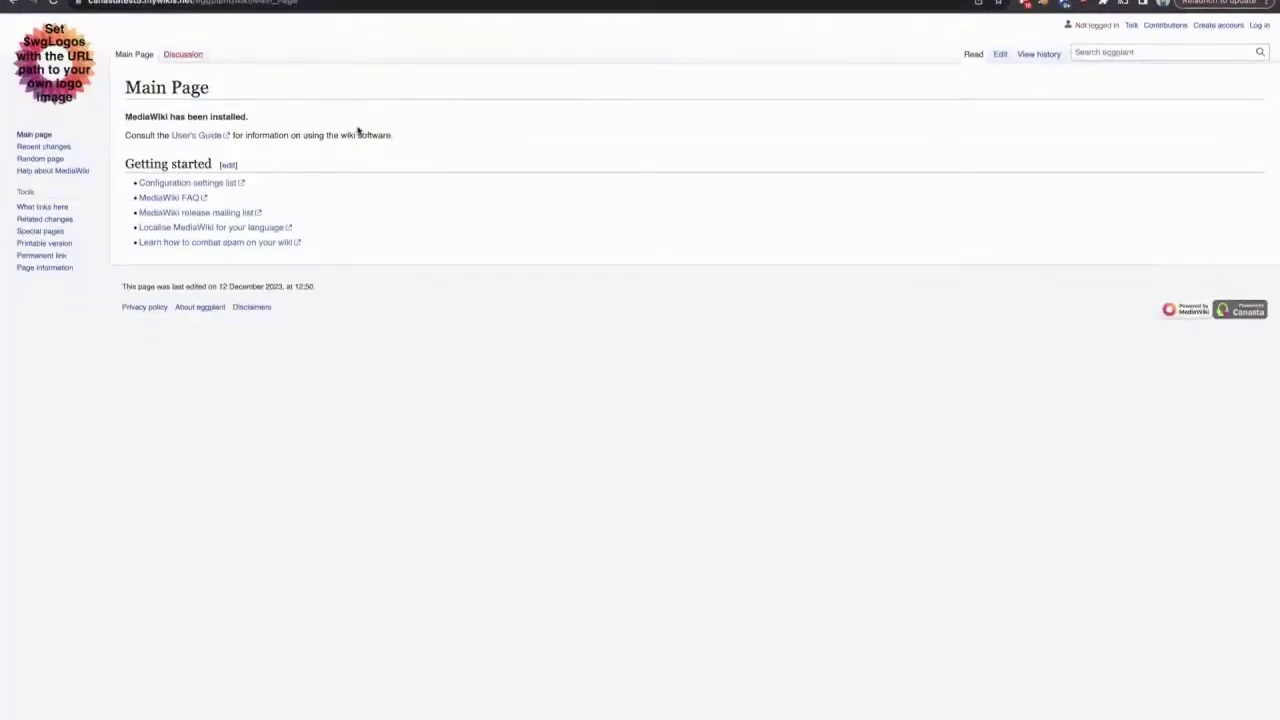
pyautogui.click(330, 3)
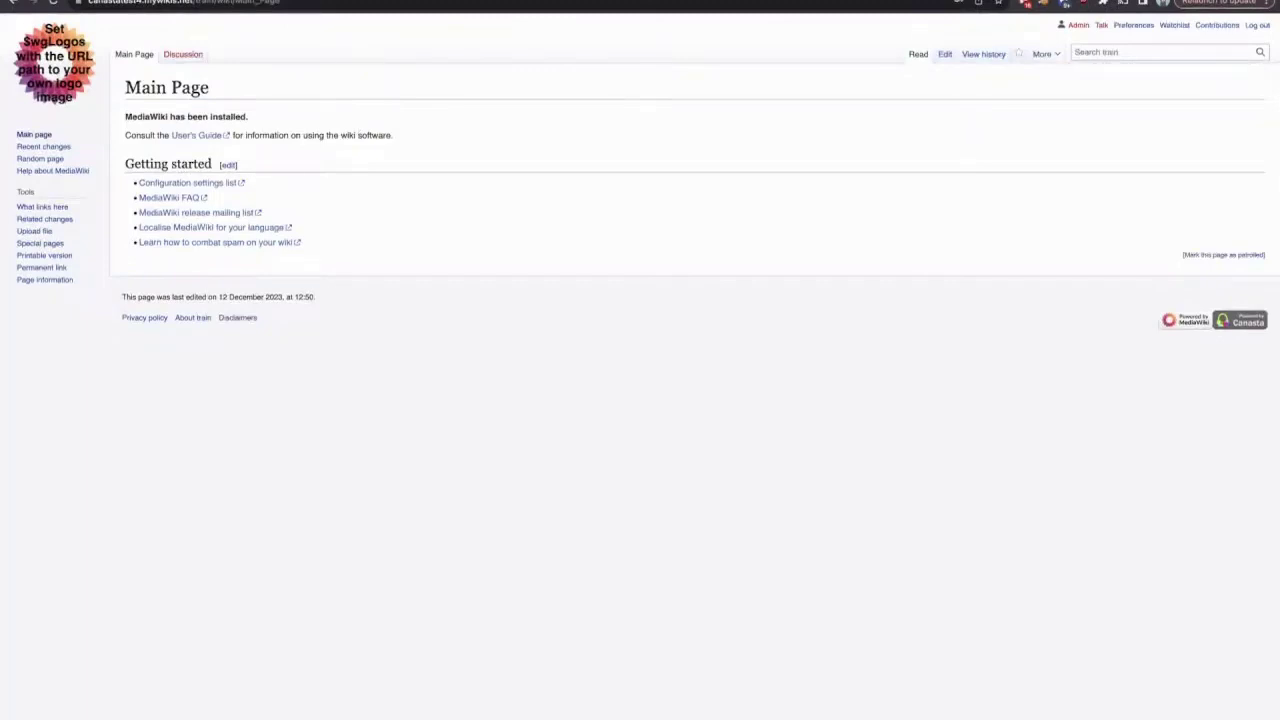
pyautogui.click(942, 66)
pyautogui.click(325, 185)
pyautogui.hotkey('ctrl', 'a')
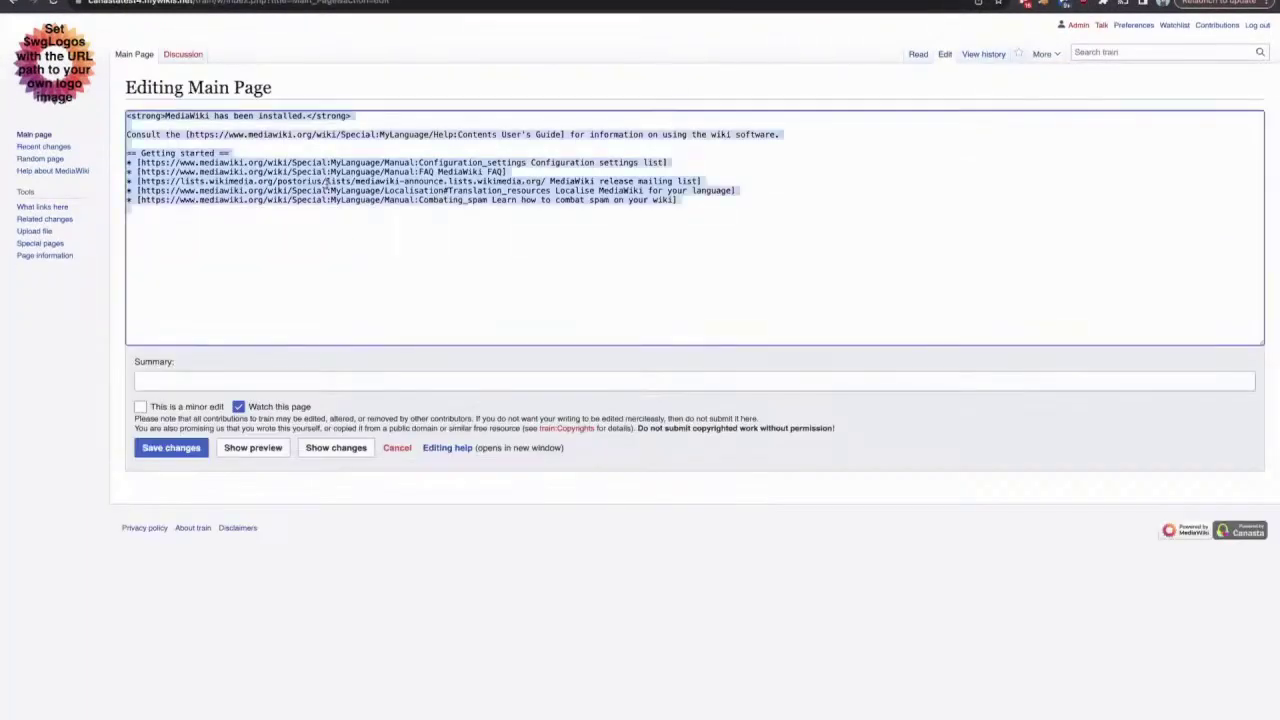
pyautogui.write('test t')
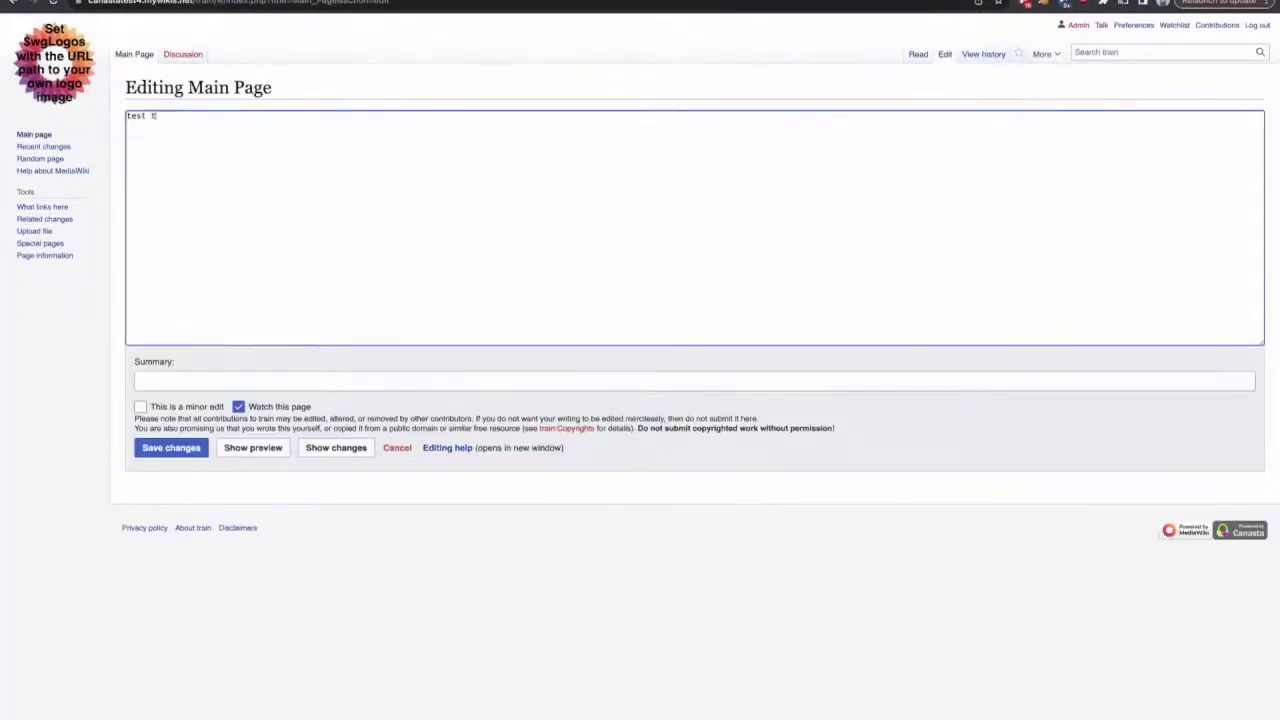
pyautogui.write('rain wiki')
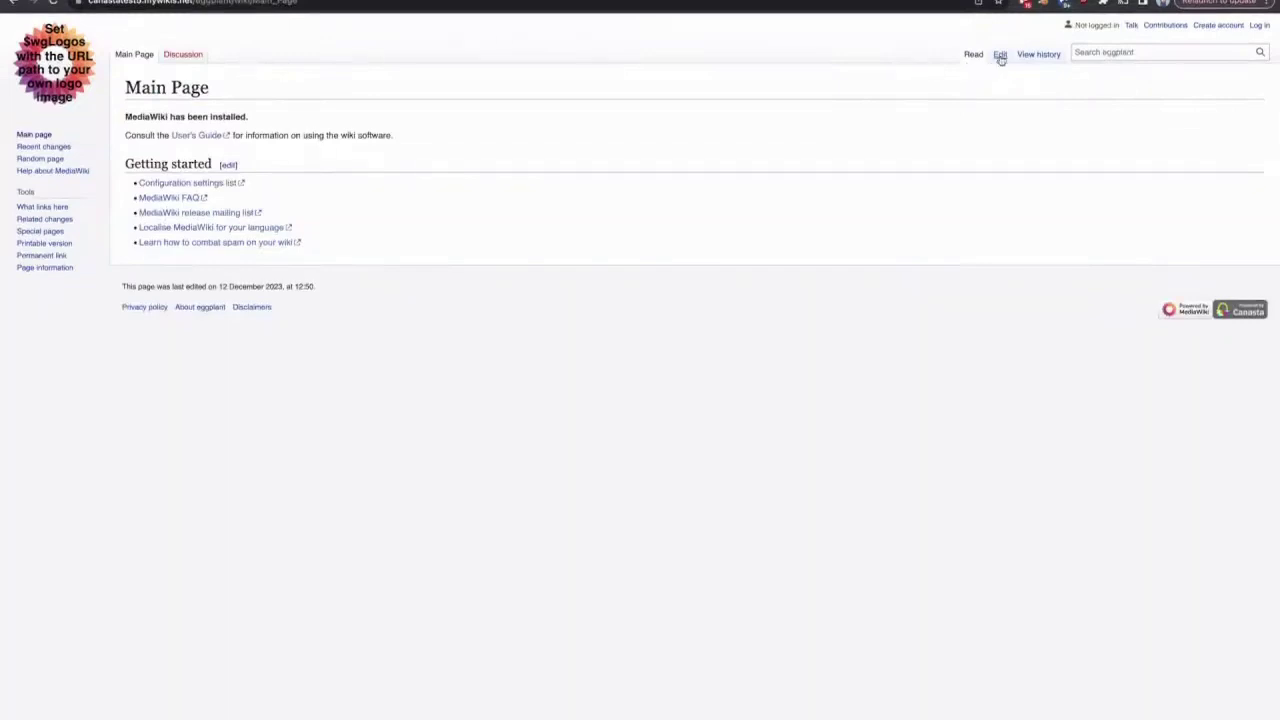
# - Replace the eggplant Main Page wikitext with 'eggplant wiki' and save the page
pyautogui.click(1000, 54)
pyautogui.click(386, 202)
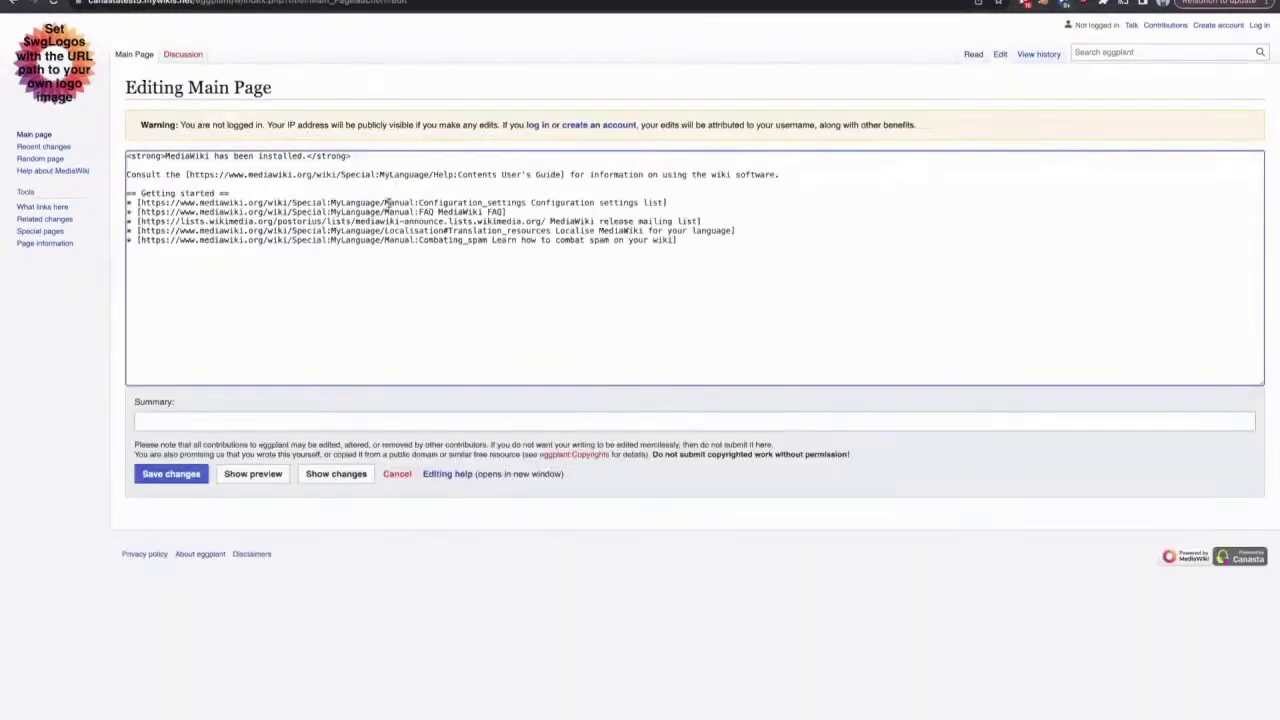
pyautogui.hotkey('ctrl', 'a')
pyautogui.press('BackSpace')
pyautogui.write('eggplant wik')
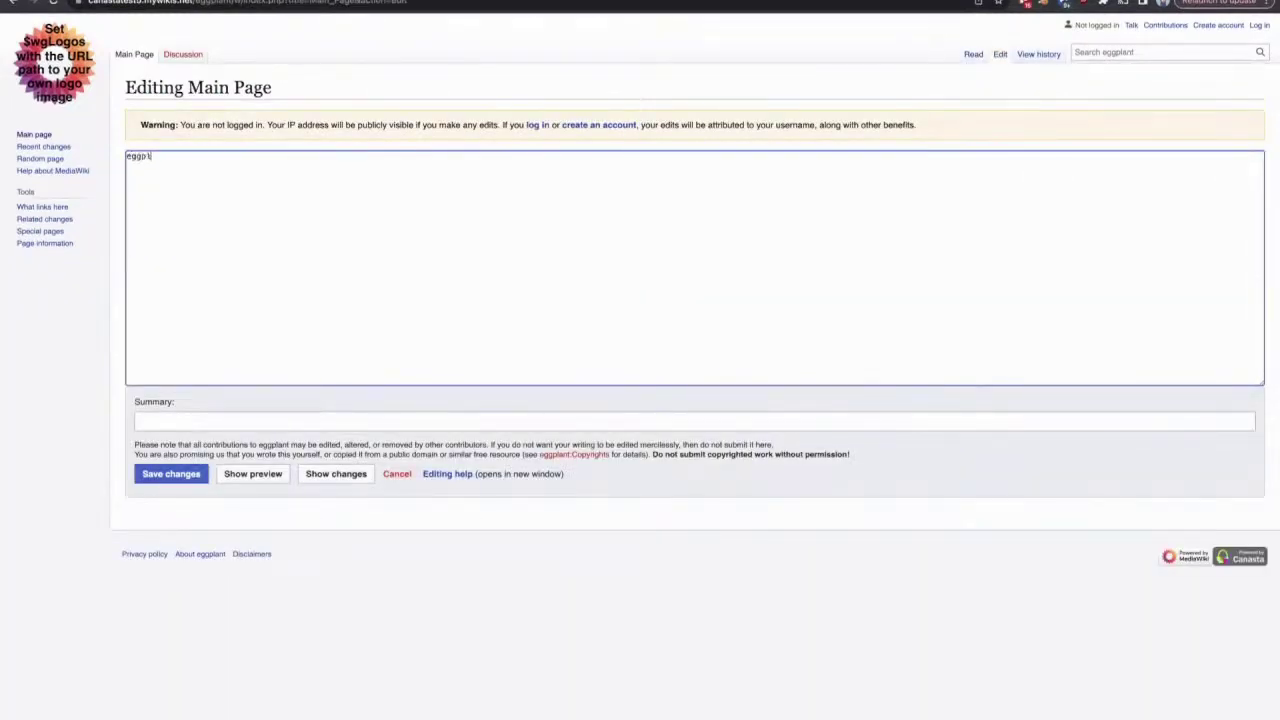
pyautogui.write('i')
pyautogui.click(158, 479)
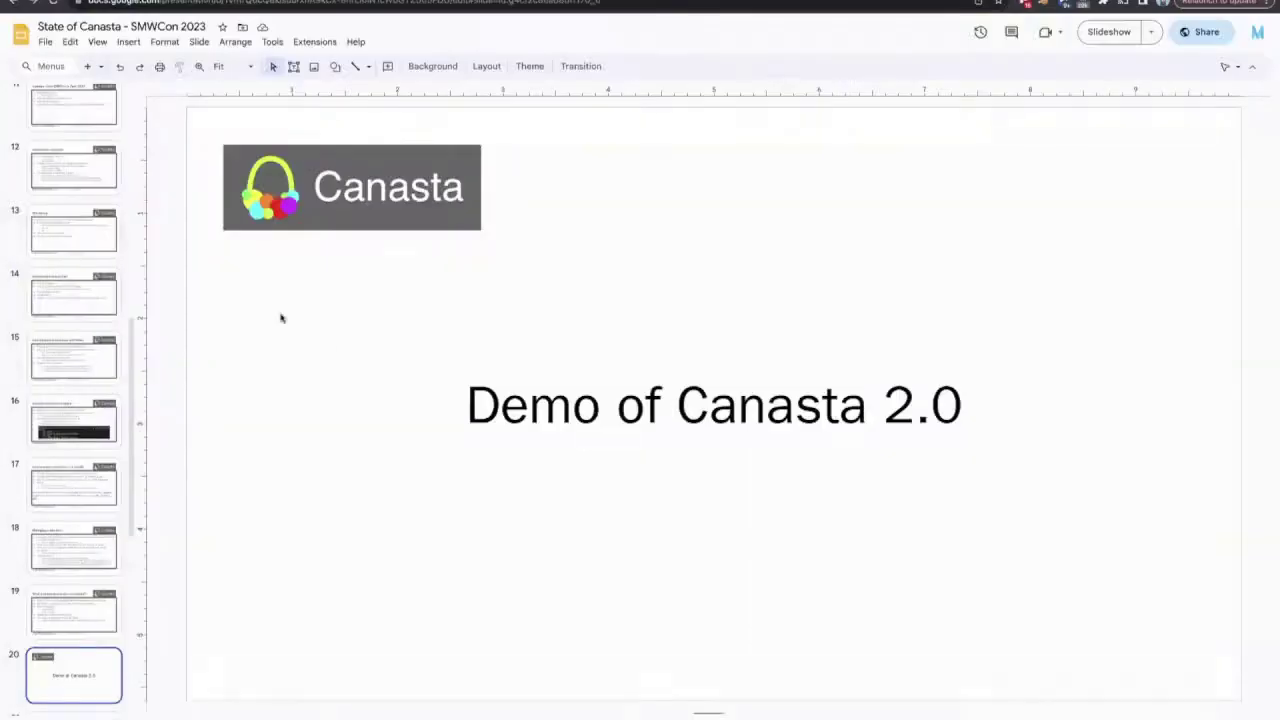
# - Present the Canasta 2.0 demo slide in presenter view with speaker notes, back at full screen
pyautogui.click(1097, 36)
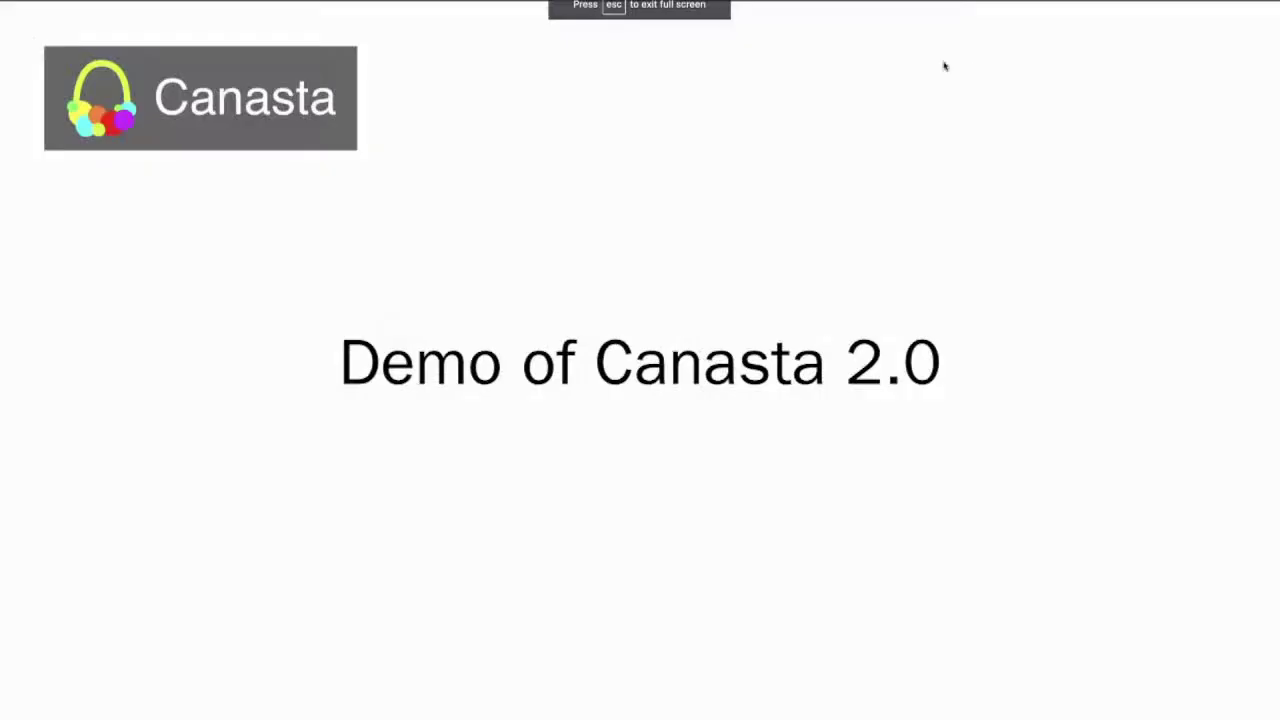
pyautogui.press('Escape')
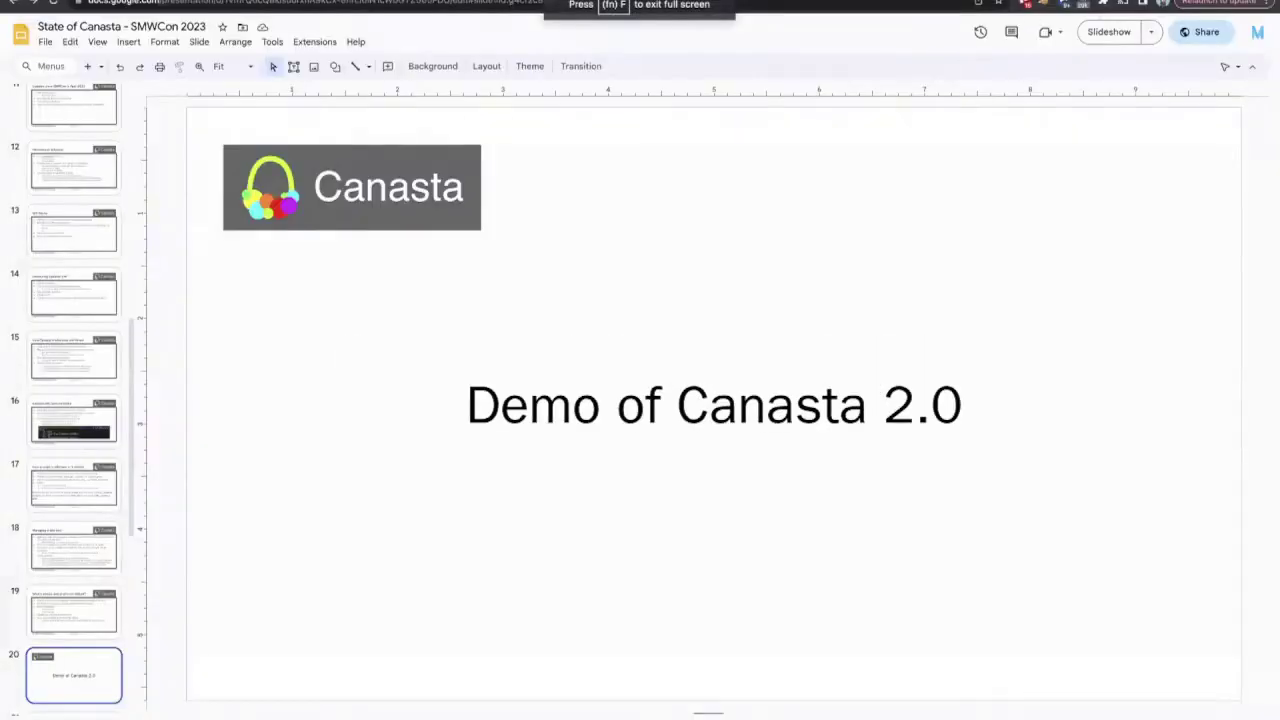
pyautogui.click(1155, 35)
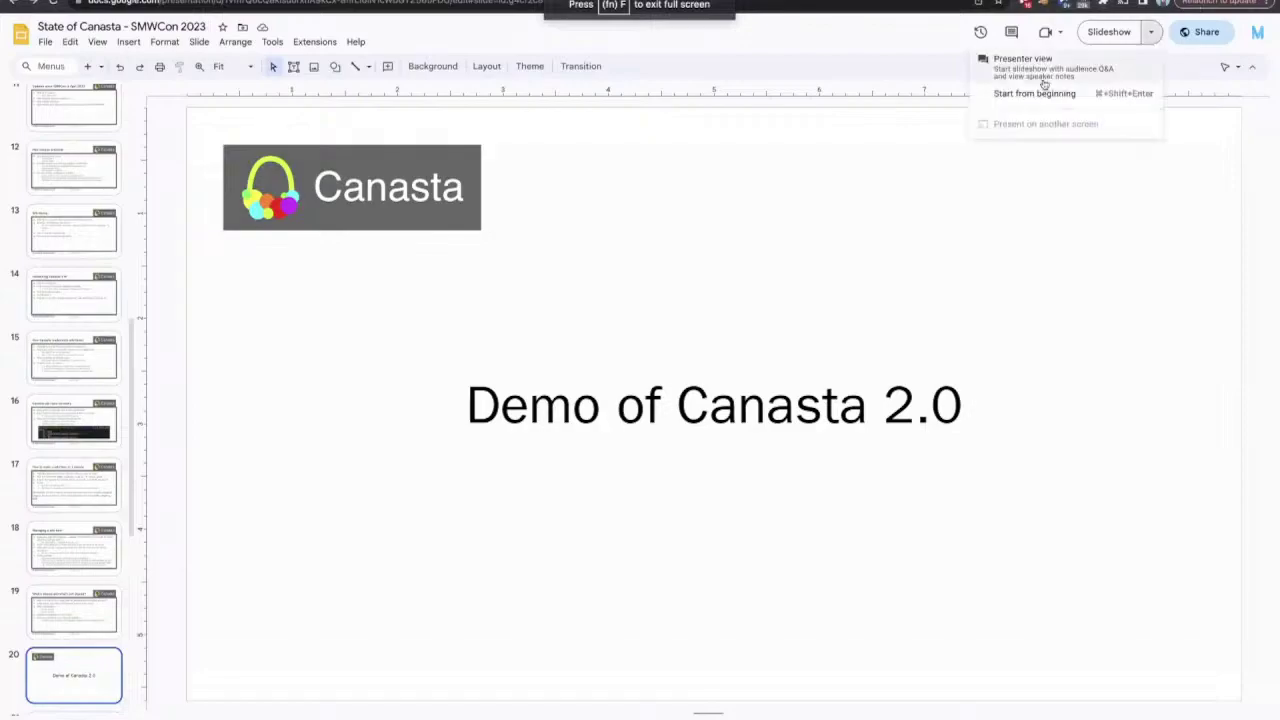
pyautogui.click(1045, 89)
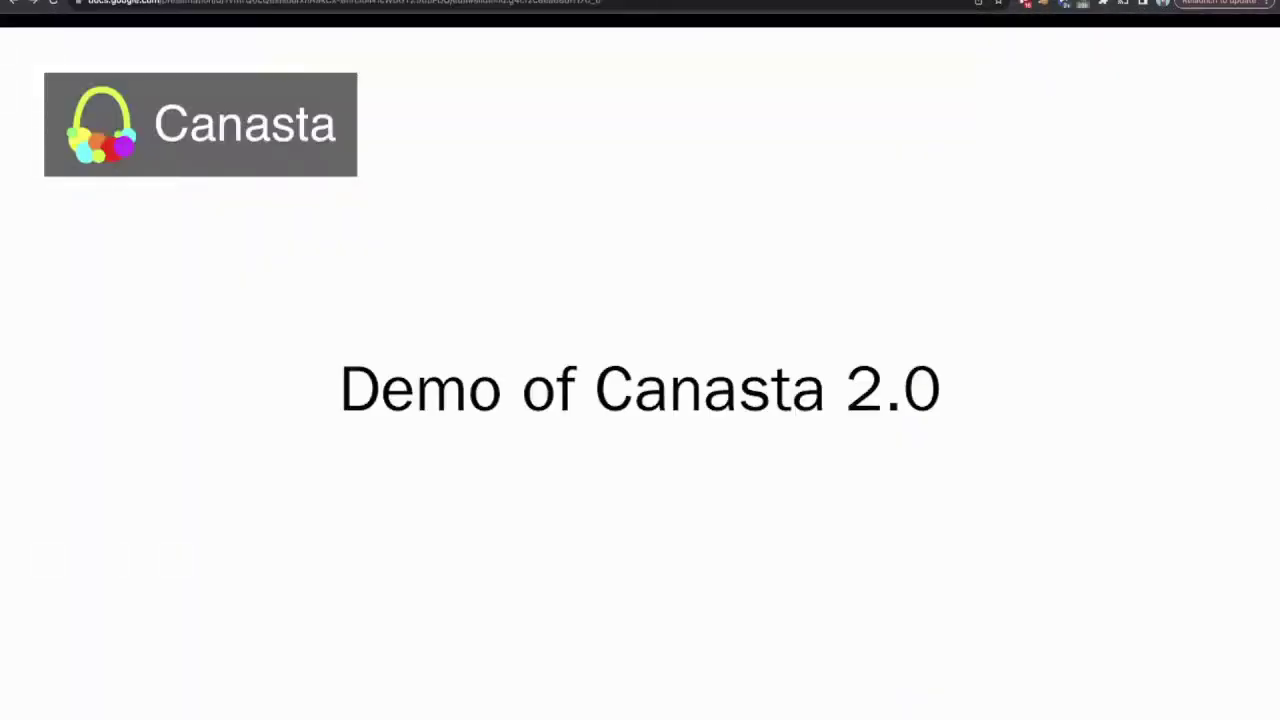
pyautogui.press('super+grave')
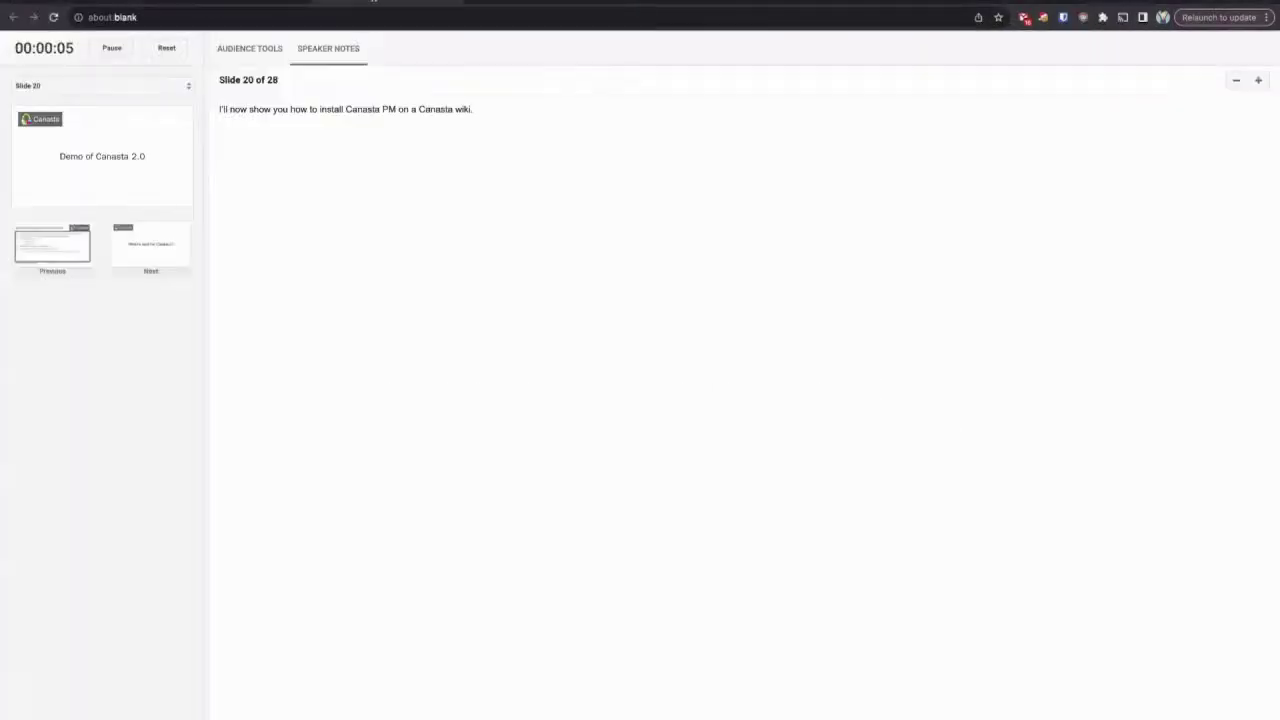
pyautogui.press('super+grave')
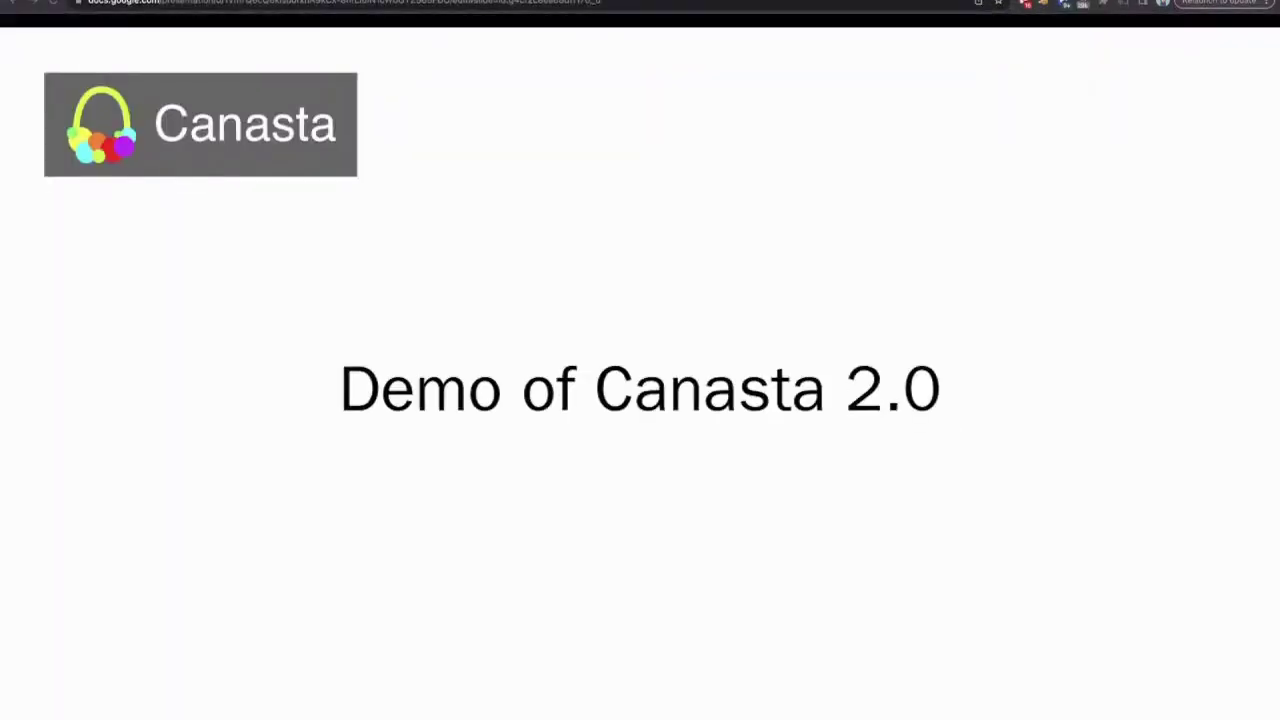